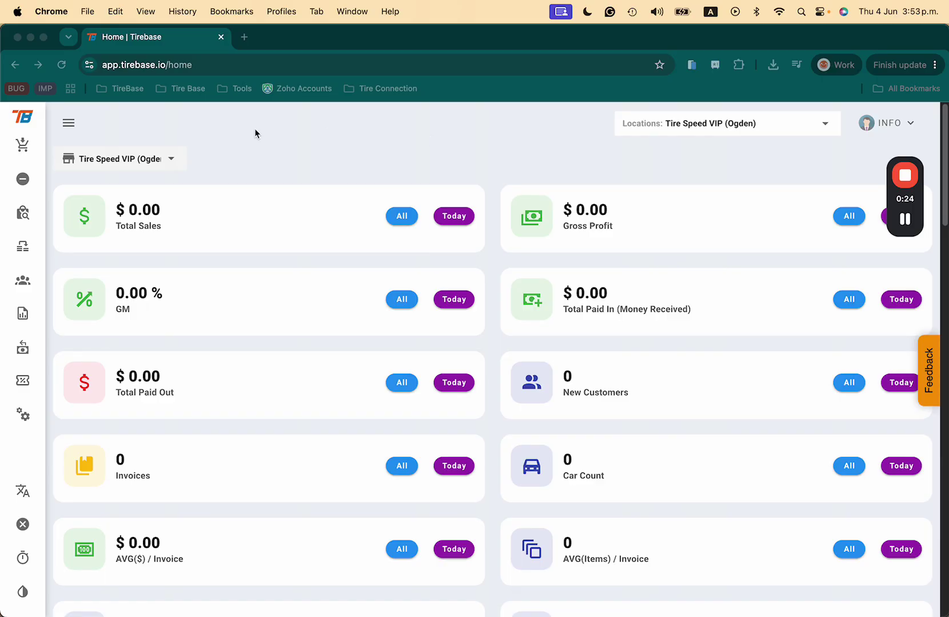
Step: Open the Stores settings and review the Bins Management options of the Tire Speed [CA] store, leaving them unsaved
{"action": "left_click", "coordinate": [71, 123]}
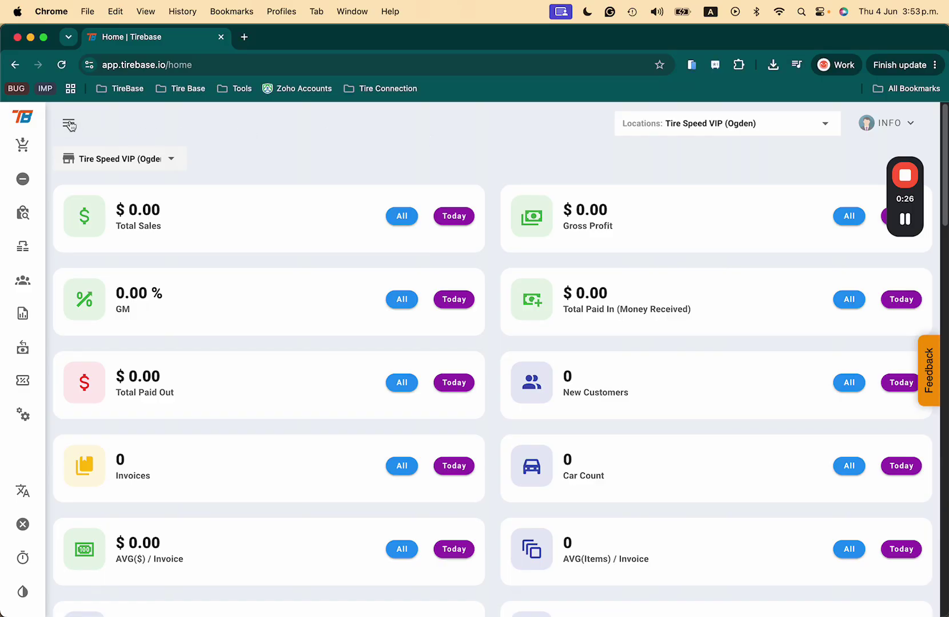
{"action": "left_click", "coordinate": [71, 123]}
{"action": "scroll", "coordinate": [93, 436], "scroll_direction": "down", "scroll_amount": 2}
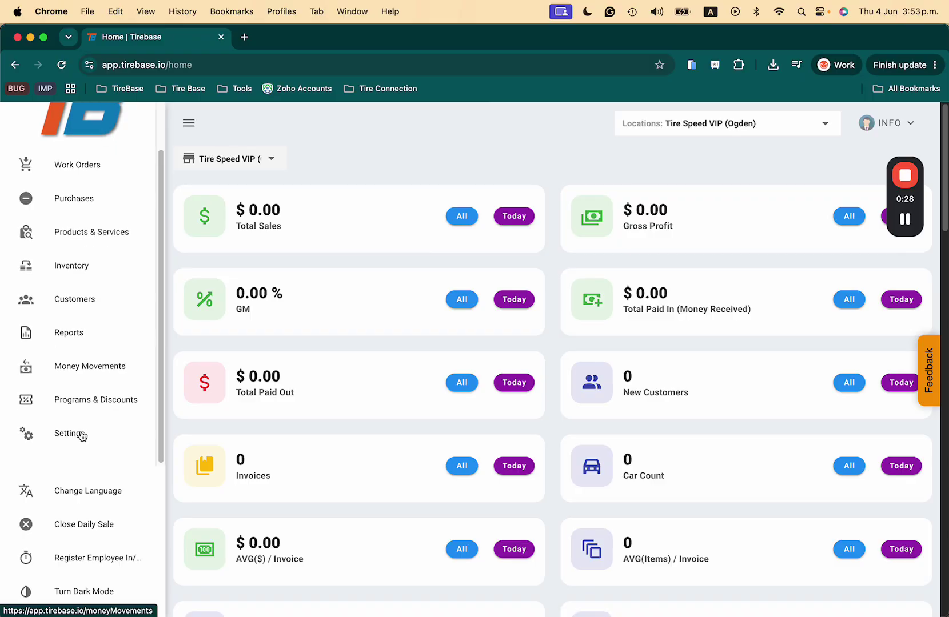
{"action": "left_click", "coordinate": [55, 438]}
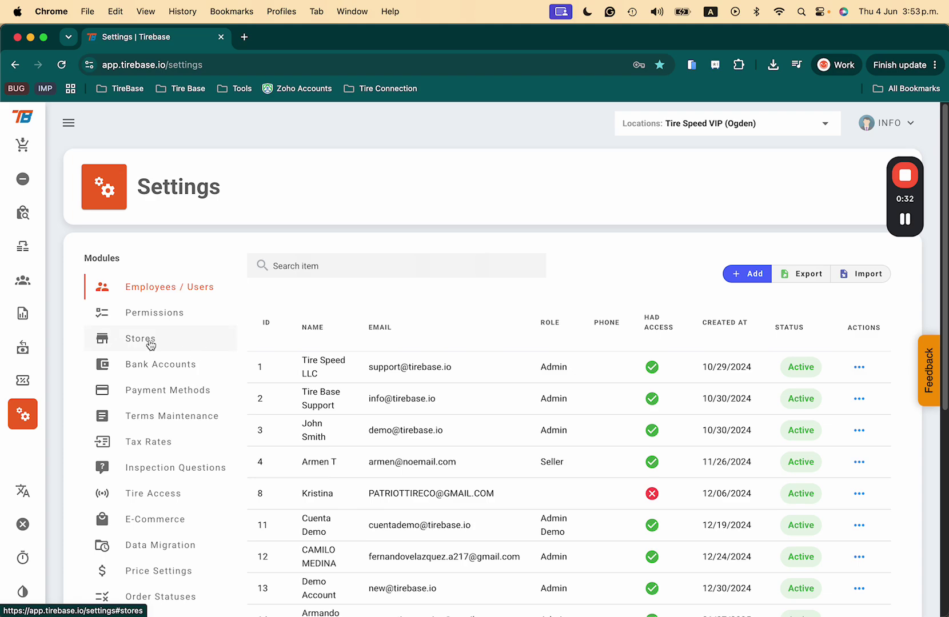
{"action": "left_click", "coordinate": [179, 345]}
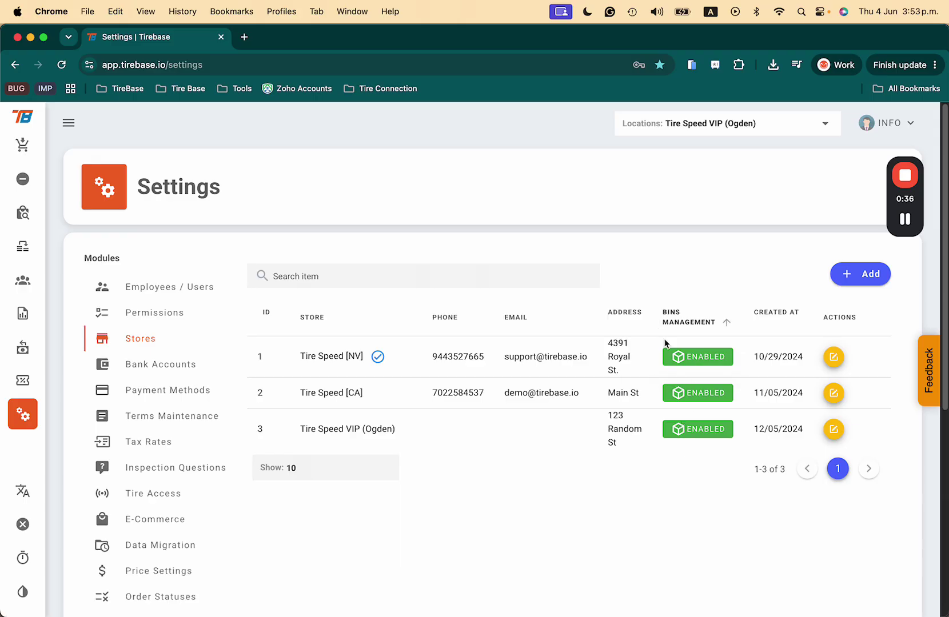
{"action": "left_click", "coordinate": [693, 394]}
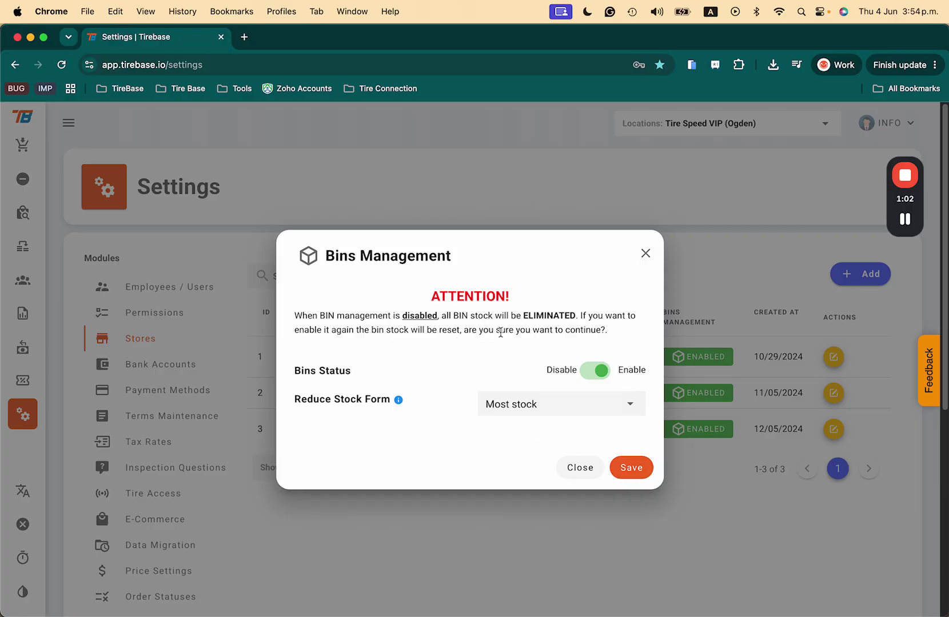
{"action": "left_click", "coordinate": [644, 256]}
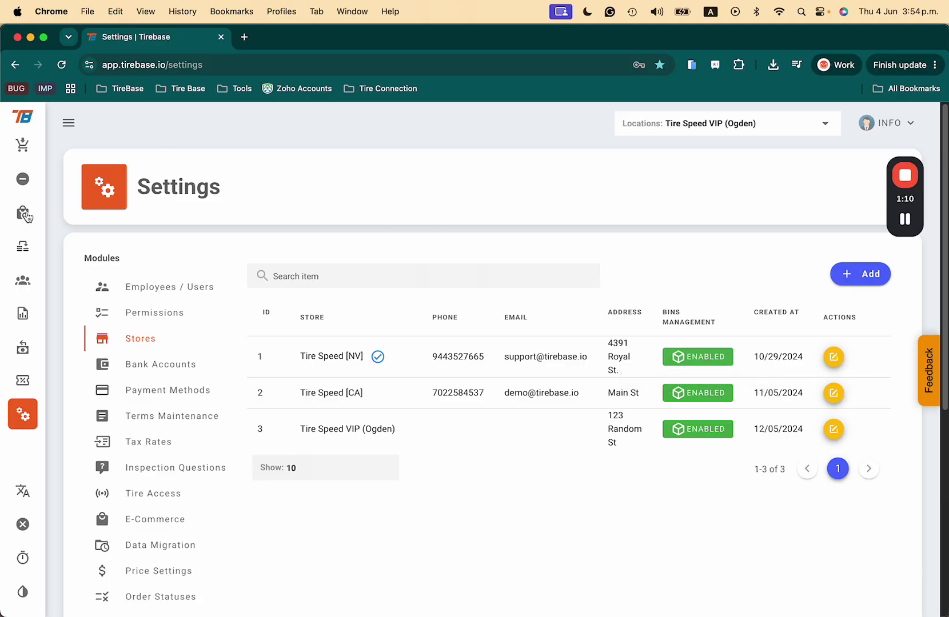
Step: Open the Products & Services and Inventory modules in separate browser tabs
{"action": "left_click", "coordinate": [69, 123]}
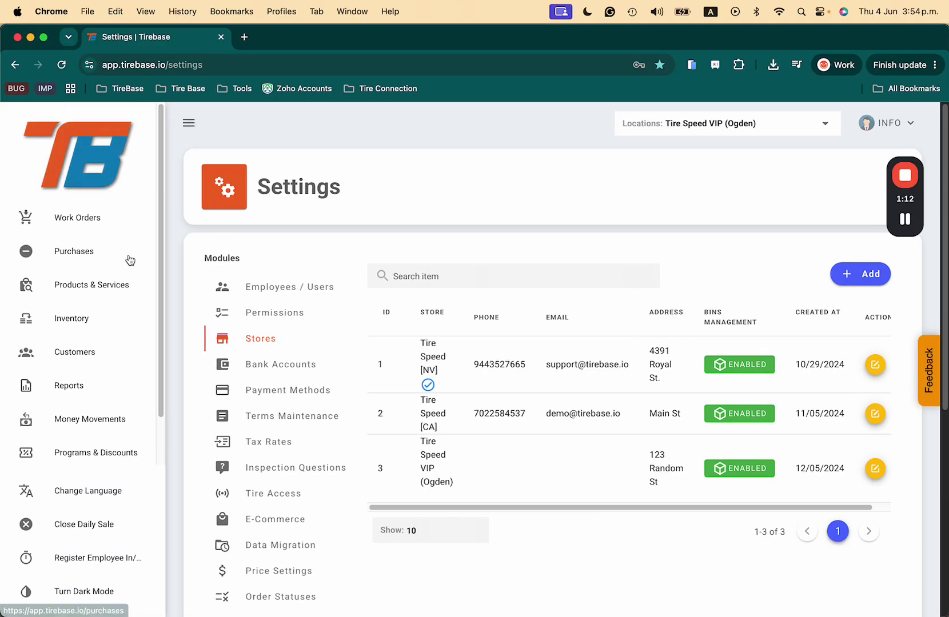
{"action": "right_click", "coordinate": [81, 287]}
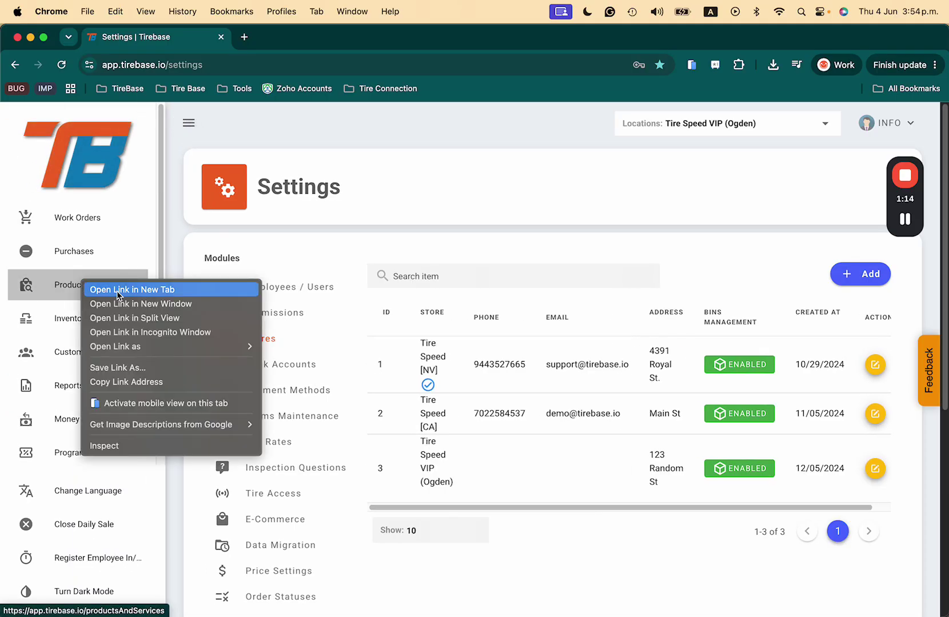
{"action": "left_click", "coordinate": [135, 291]}
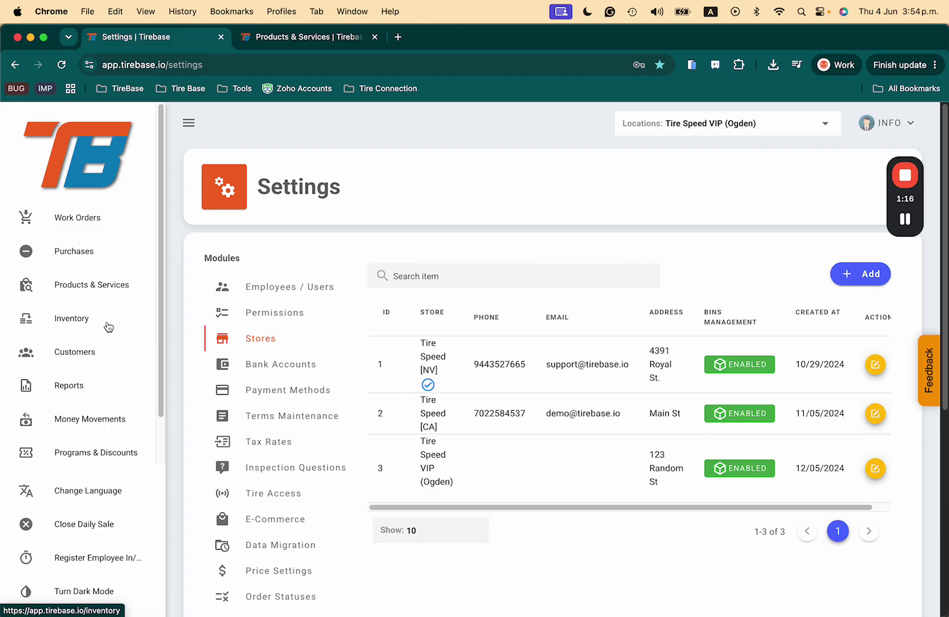
{"action": "right_click", "coordinate": [74, 318]}
{"action": "left_click", "coordinate": [120, 330]}
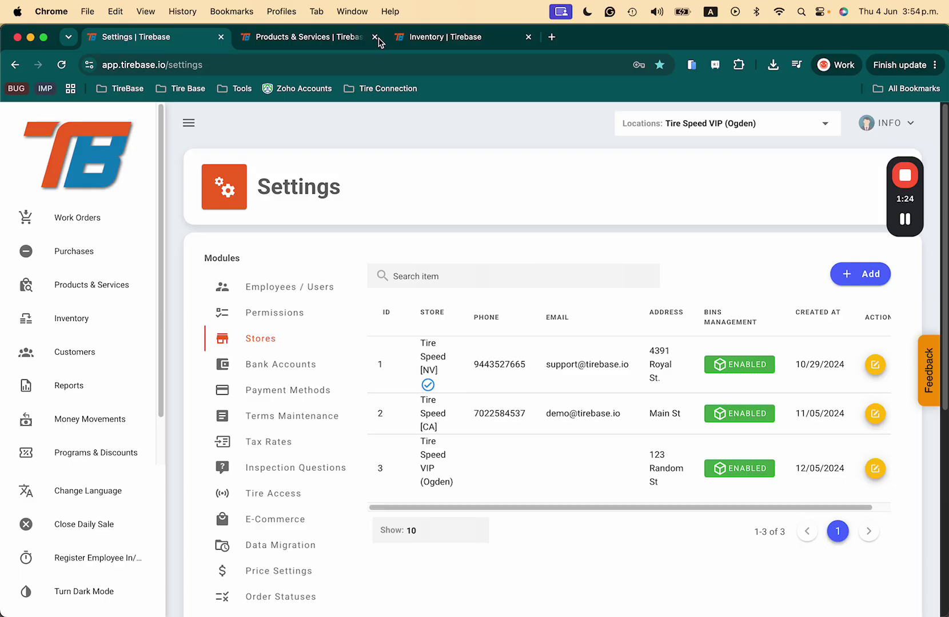
Step: Search Products & Services for AGS126 and view the matching tire's stock
{"action": "left_click", "coordinate": [303, 41]}
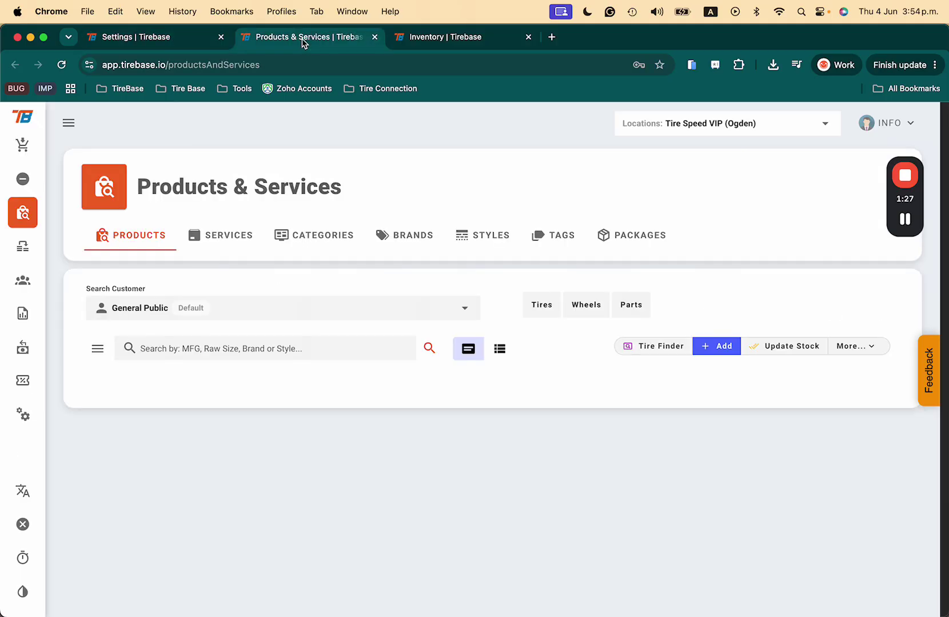
{"action": "left_click", "coordinate": [185, 343]}
{"action": "type", "text": "AGS126"}
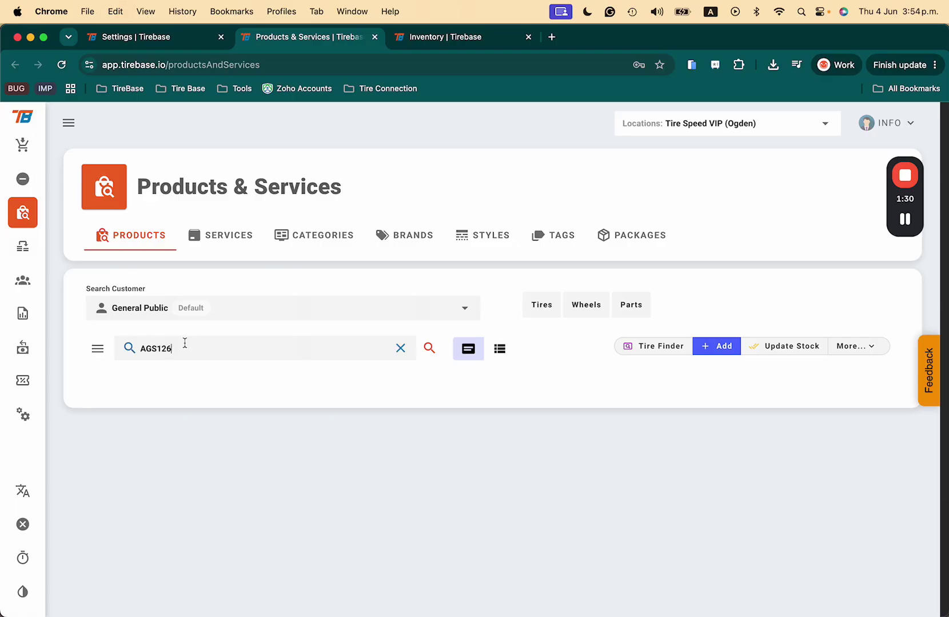
{"action": "key", "text": "Return"}
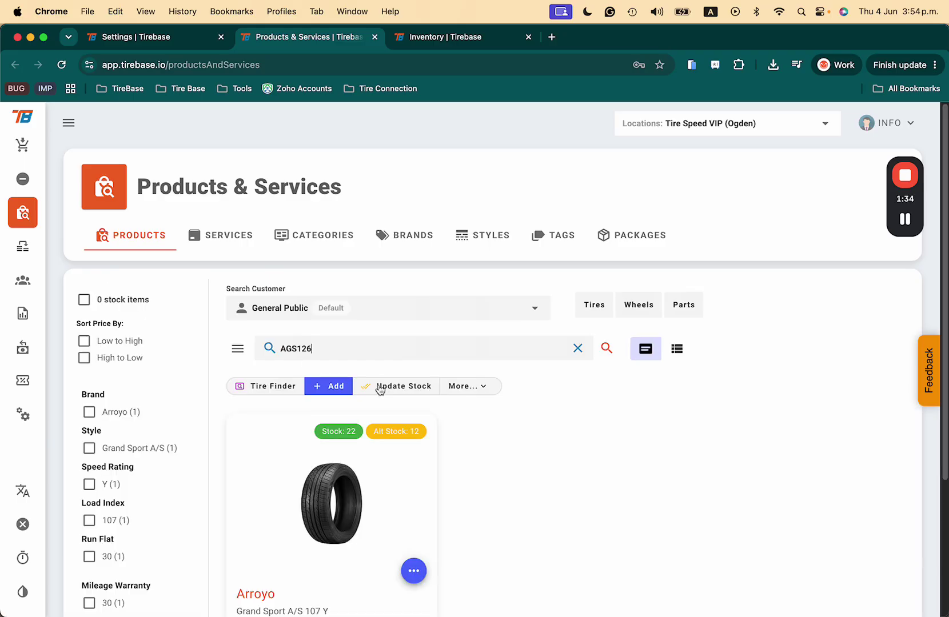
{"action": "scroll", "coordinate": [450, 457], "scroll_direction": "down", "scroll_amount": 3}
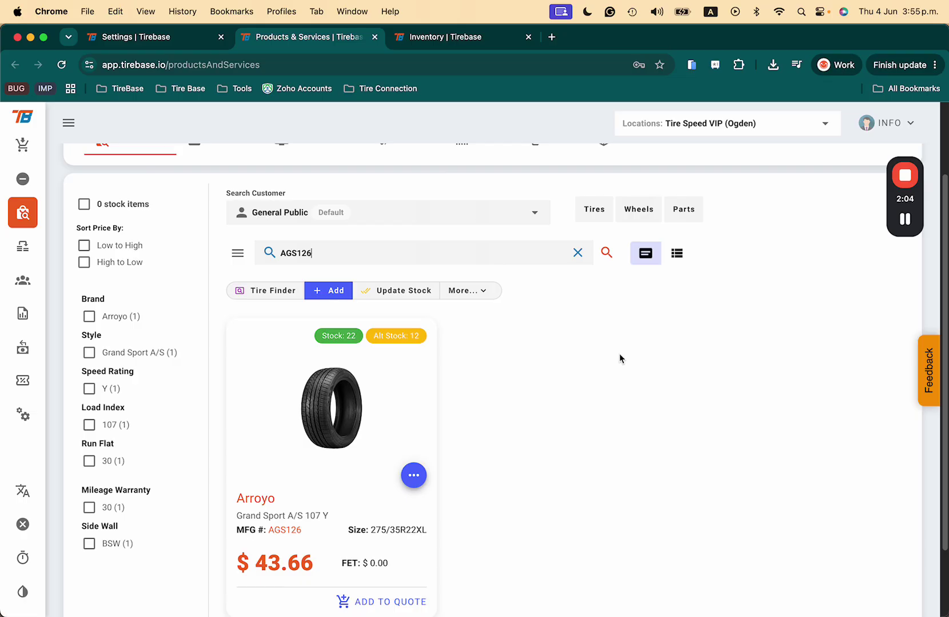
Step: Switch to the Inventory module and show its list of bins
{"action": "left_click", "coordinate": [459, 38]}
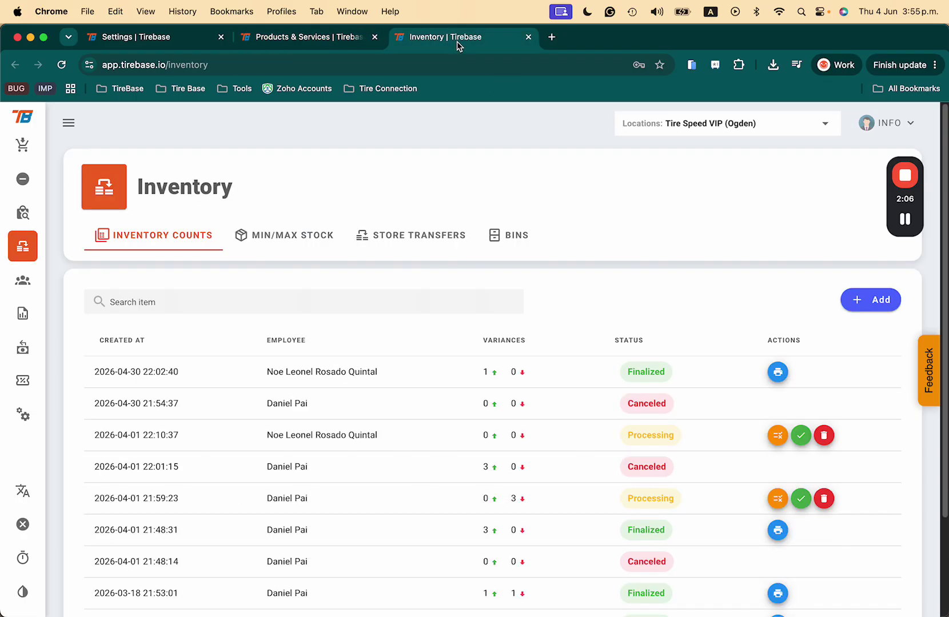
{"action": "left_click", "coordinate": [68, 122]}
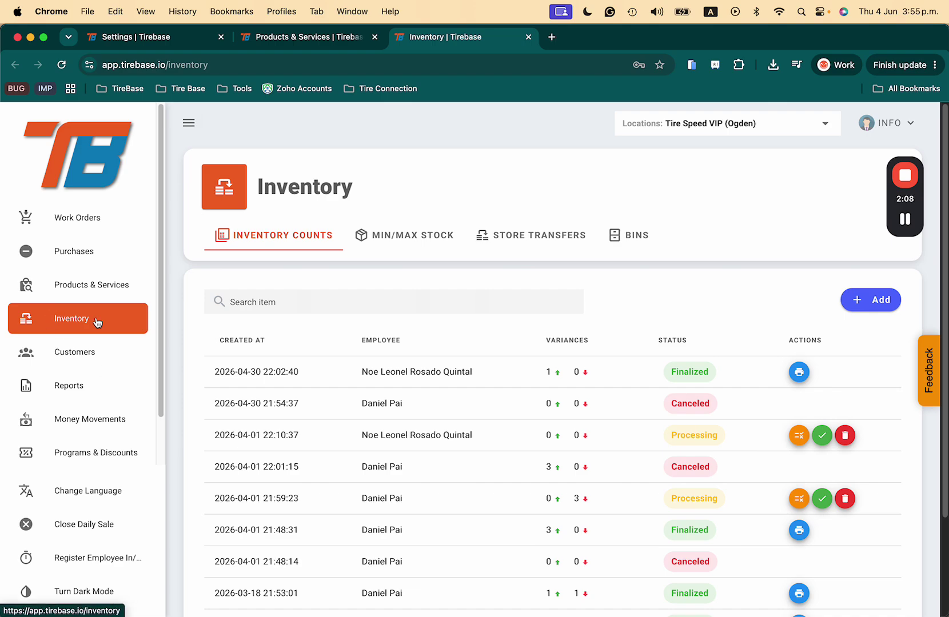
{"action": "left_click", "coordinate": [189, 123]}
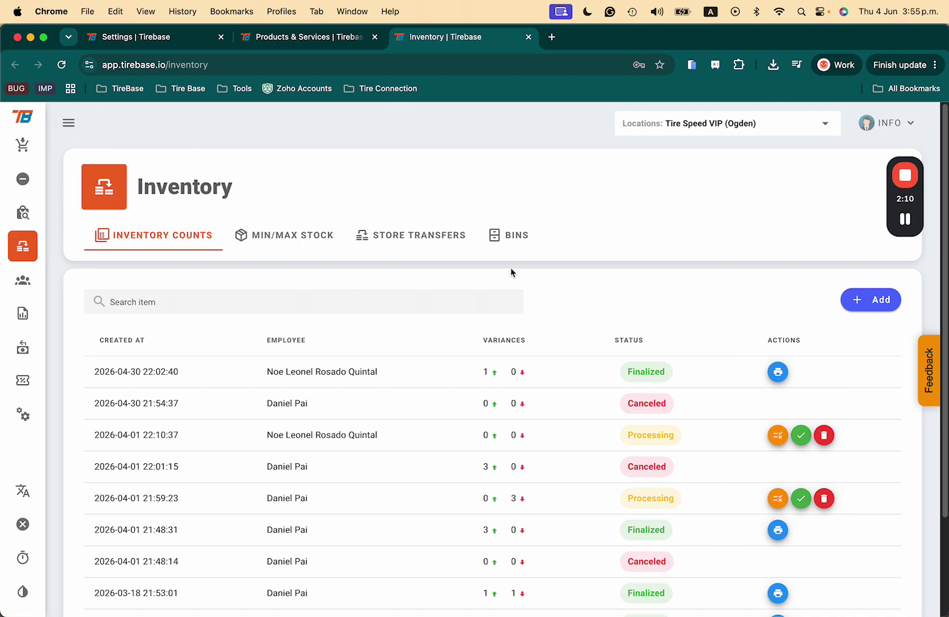
{"action": "left_click", "coordinate": [516, 236]}
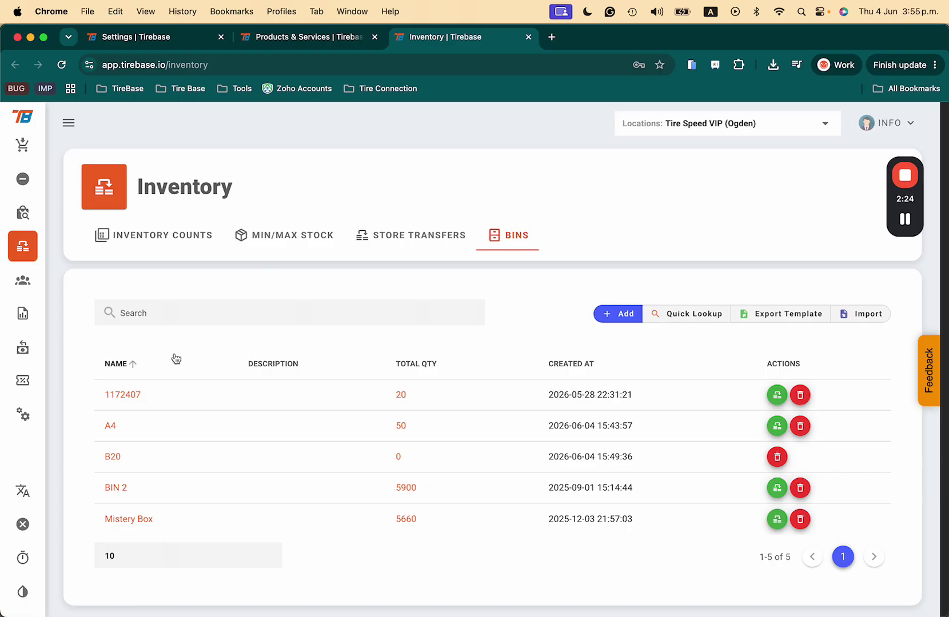
Step: Add a bin named A20 with a max quantity of 400 and the description "Located in Warehouse #5"
{"action": "left_click", "coordinate": [620, 315]}
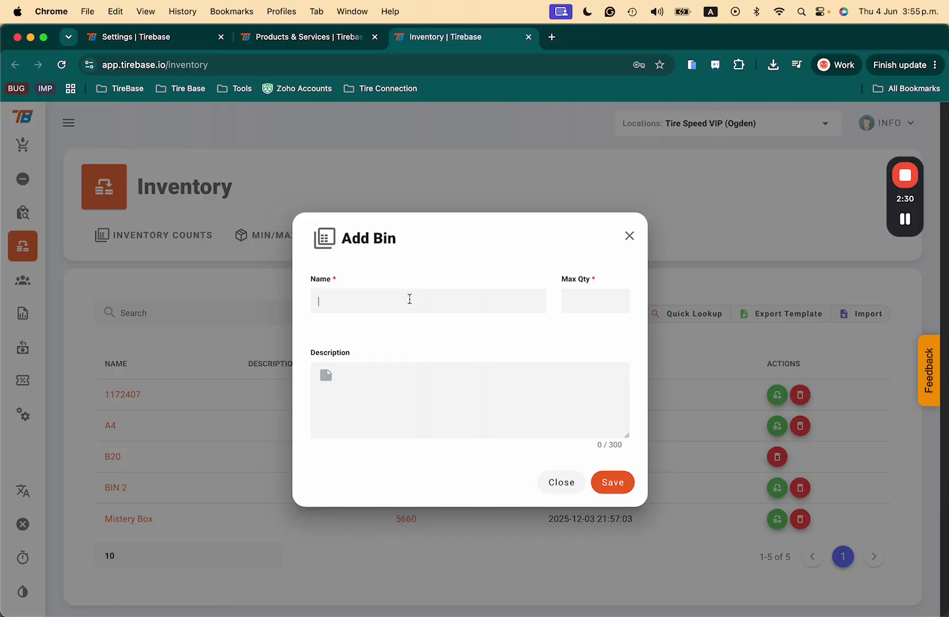
{"action": "type", "text": "a20"}
{"action": "key", "text": "BackSpace"}
{"action": "key", "text": "BackSpace"}
{"action": "key", "text": "BackSpace"}
{"action": "type", "text": "A20"}
{"action": "left_click", "coordinate": [587, 302]}
{"action": "type", "text": "400"}
{"action": "left_click", "coordinate": [437, 378]}
{"action": "type", "text": "Located in Warehouse "}
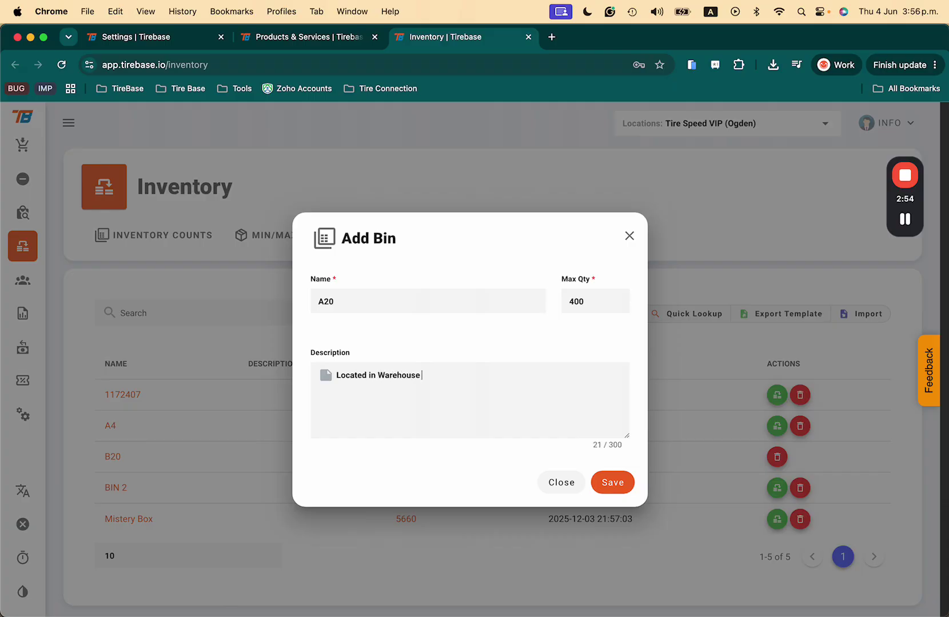
{"action": "type", "text": "#5"}
{"action": "left_click", "coordinate": [611, 487]}
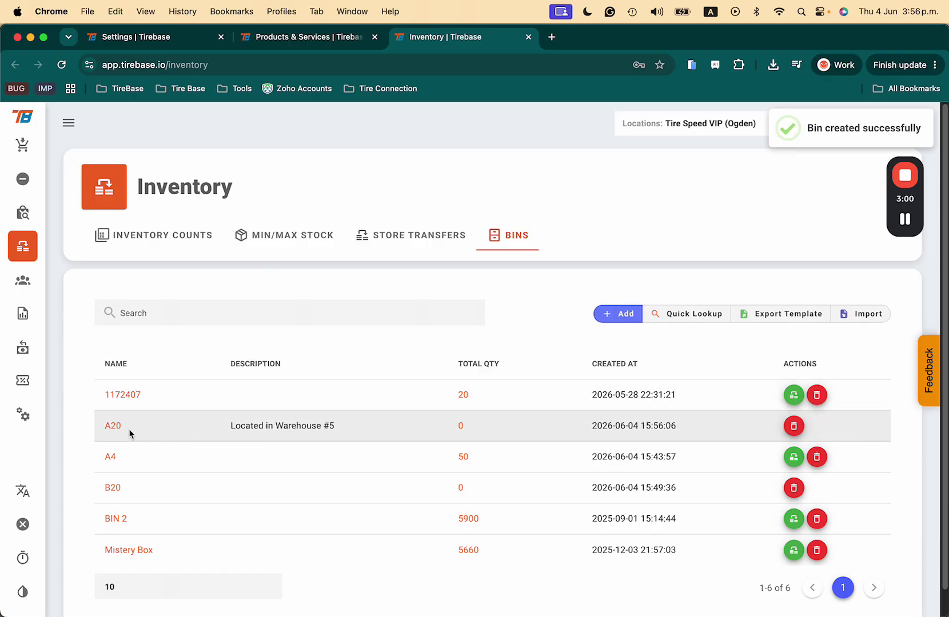
Step: Check the description and stock history of bin A20
{"action": "left_click_drag", "start_coordinate": [95, 433], "coordinate": [365, 439]}
{"action": "left_click", "coordinate": [355, 440]}
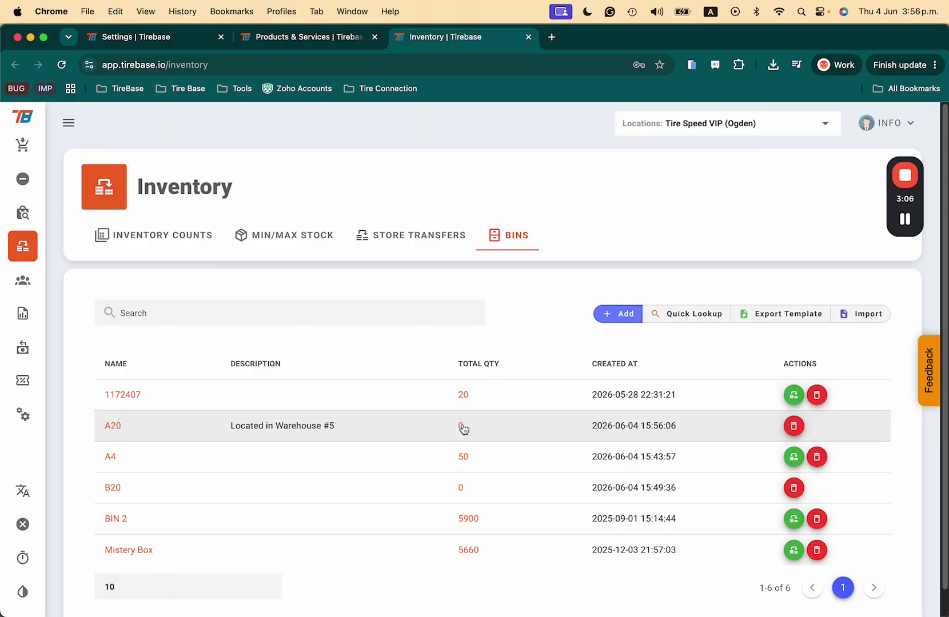
{"action": "left_click", "coordinate": [462, 427]}
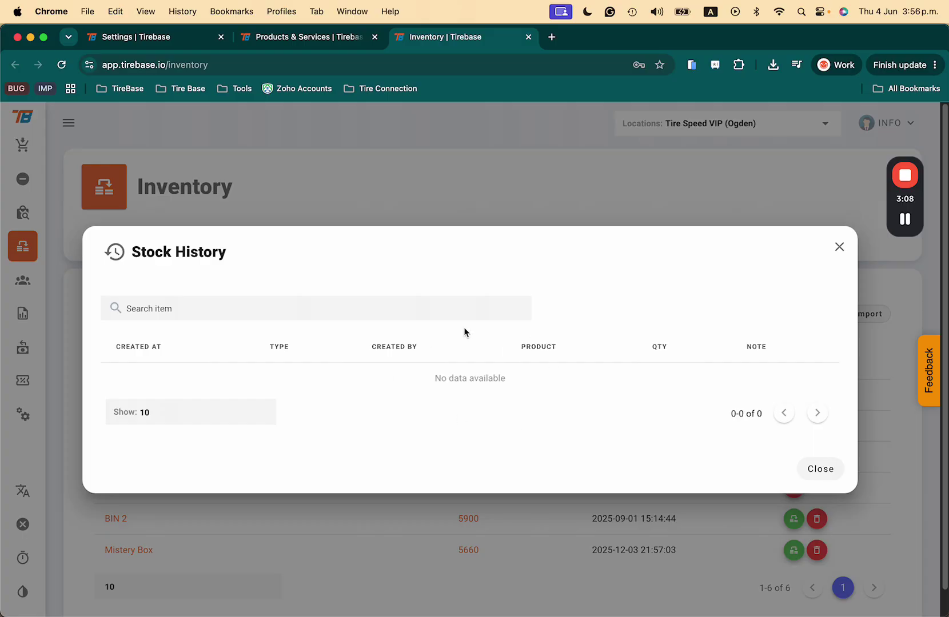
{"action": "left_click", "coordinate": [838, 247]}
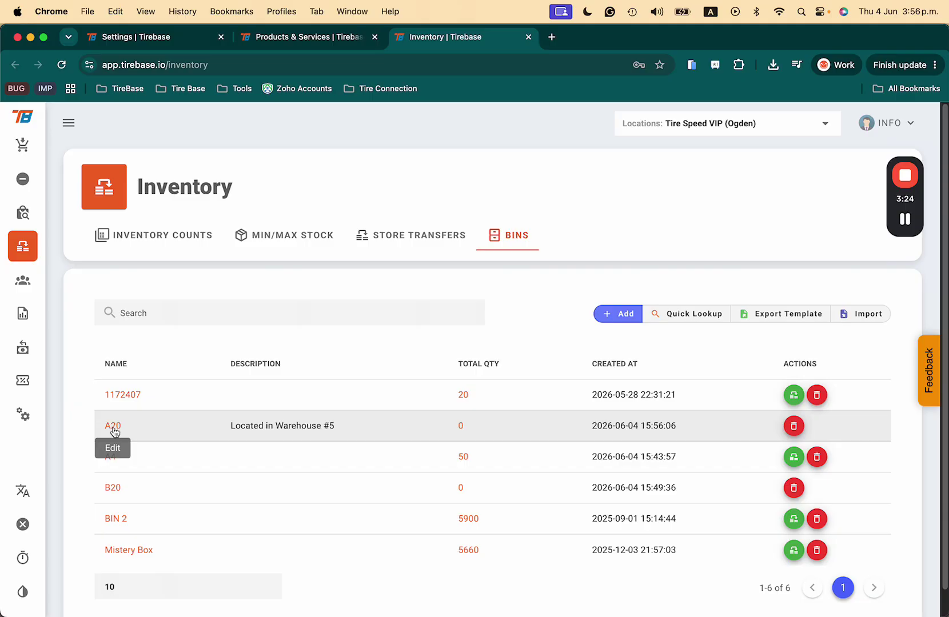
Step: Find AGS126 in the bin stock quick lookup and set its default bin to A20
{"action": "left_click", "coordinate": [694, 318]}
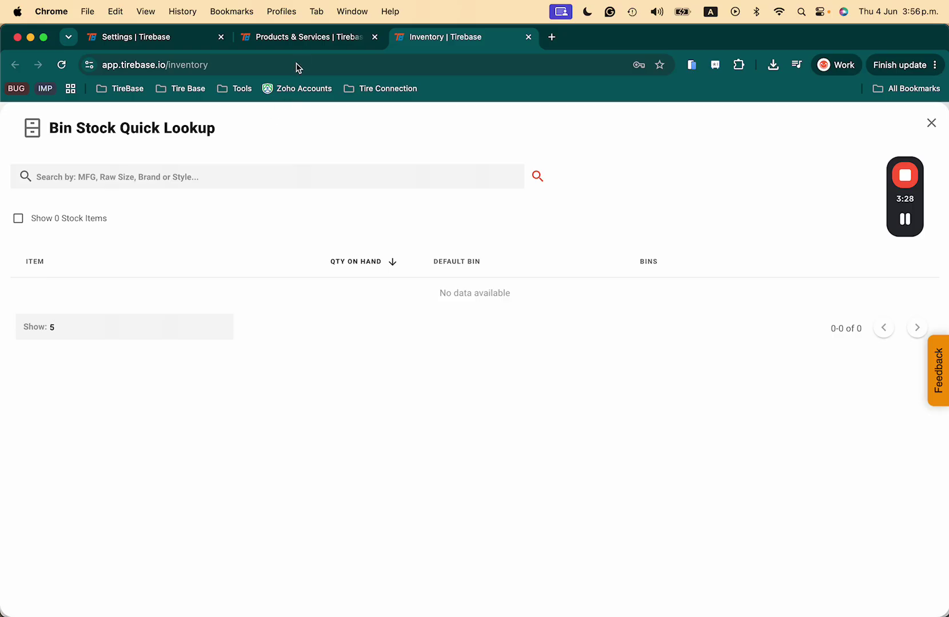
{"action": "left_click", "coordinate": [300, 40]}
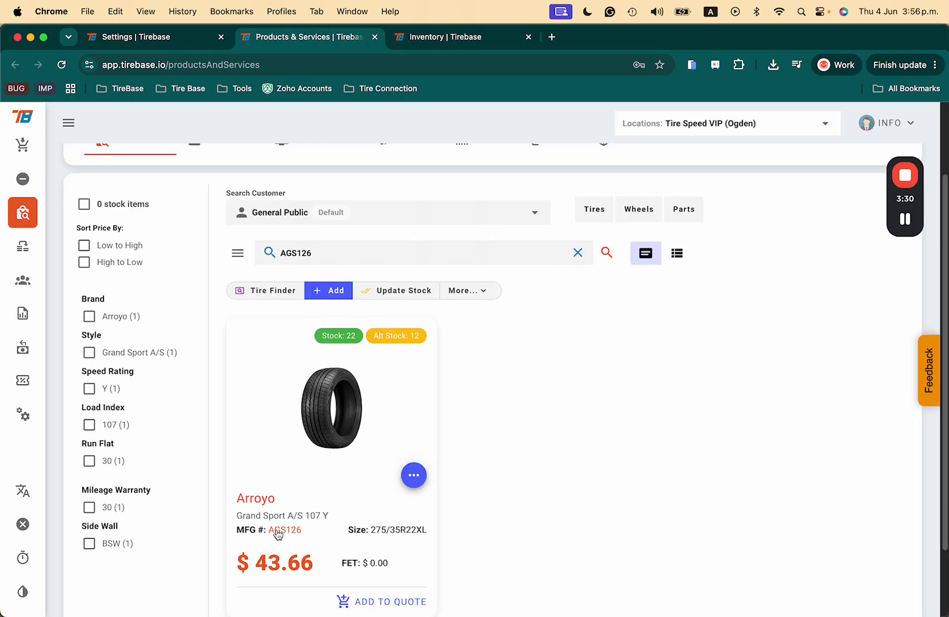
{"action": "left_click", "coordinate": [421, 44]}
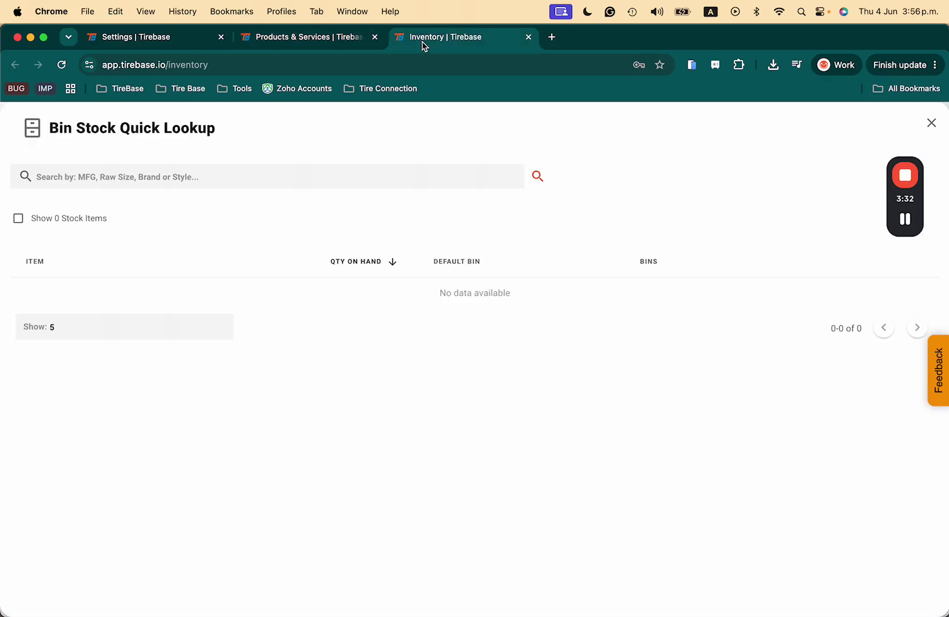
{"action": "left_click", "coordinate": [167, 182]}
{"action": "type", "text": "AGS126"}
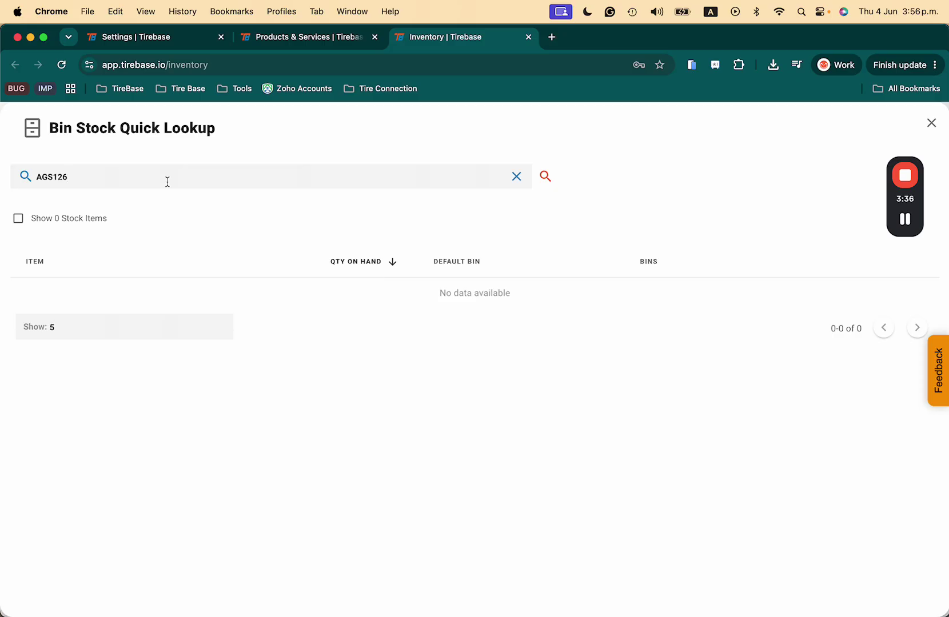
{"action": "key", "text": "Return"}
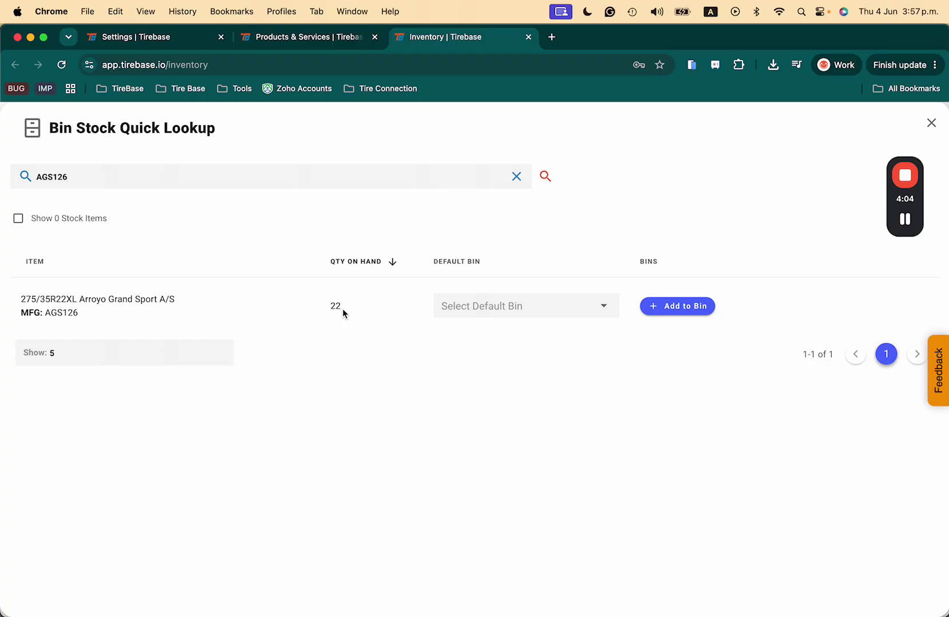
{"action": "left_click", "coordinate": [535, 309]}
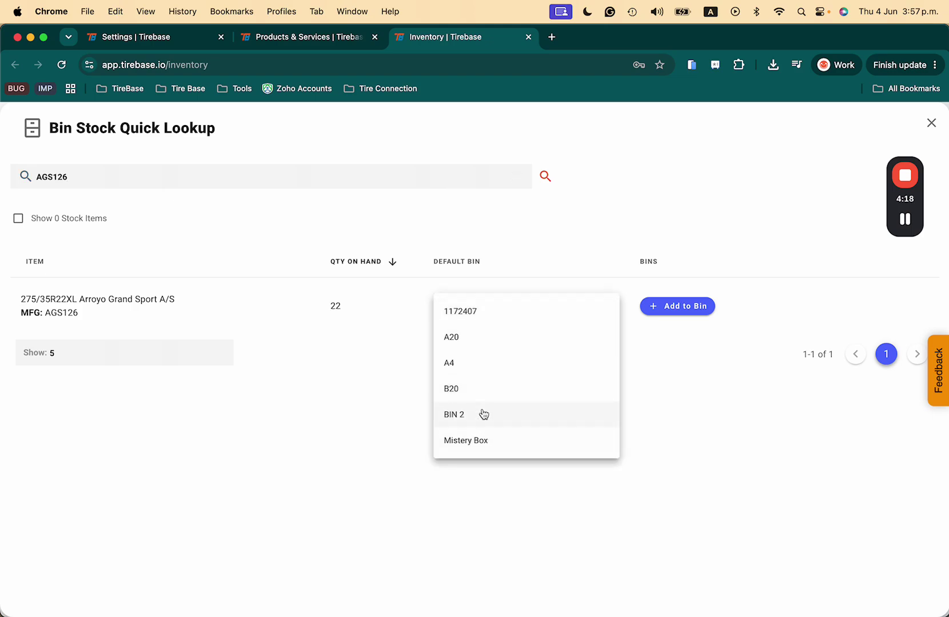
{"action": "left_click", "coordinate": [462, 339]}
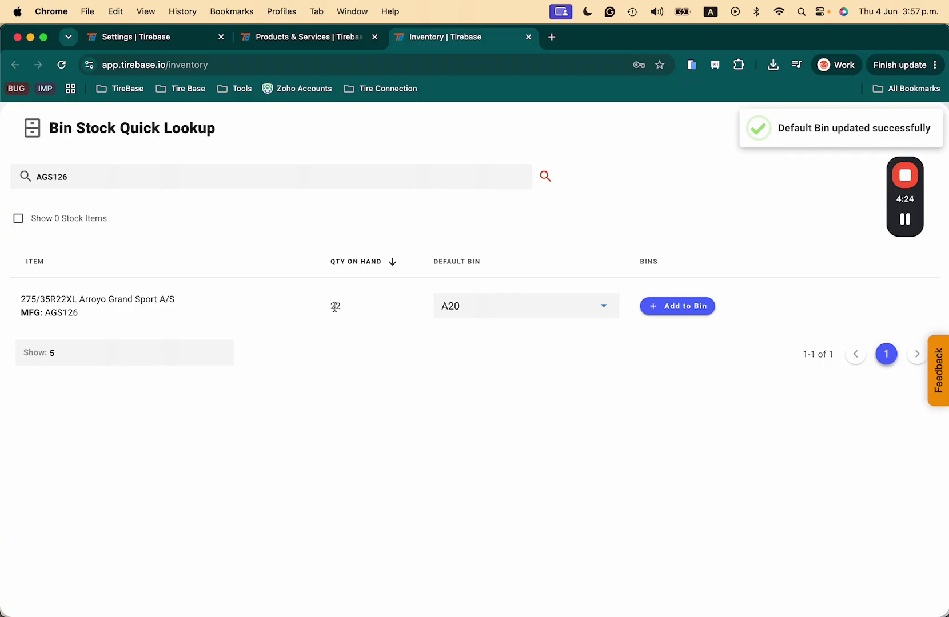
Step: Transfer 10 units of the AGS126 tire into bin A20 and confirm the transfer
{"action": "left_click", "coordinate": [678, 309]}
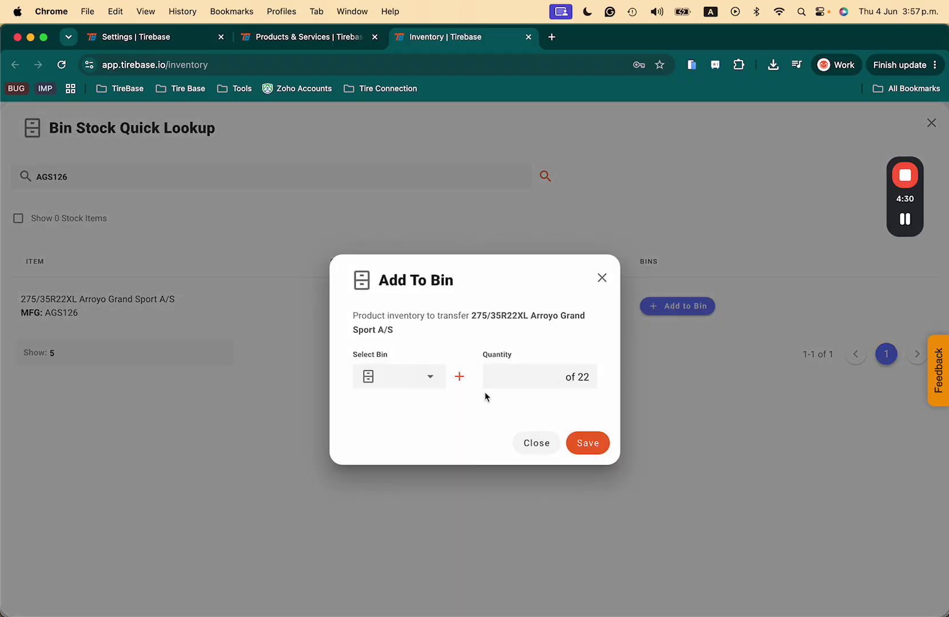
{"action": "left_click", "coordinate": [419, 378]}
{"action": "left_click", "coordinate": [381, 441]}
{"action": "left_click", "coordinate": [509, 375]}
{"action": "type", "text": "10"}
{"action": "left_click", "coordinate": [589, 443]}
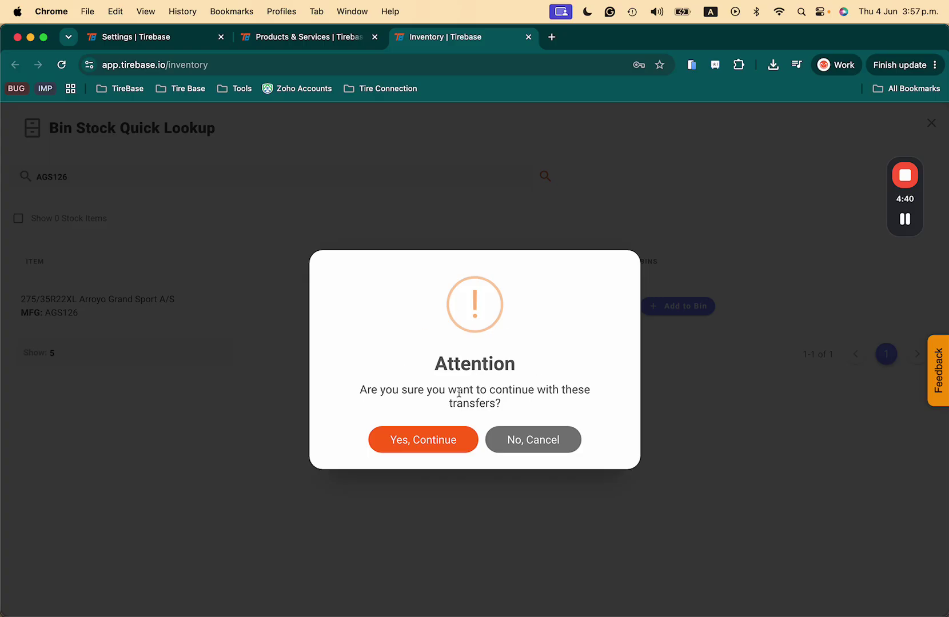
{"action": "left_click", "coordinate": [412, 450]}
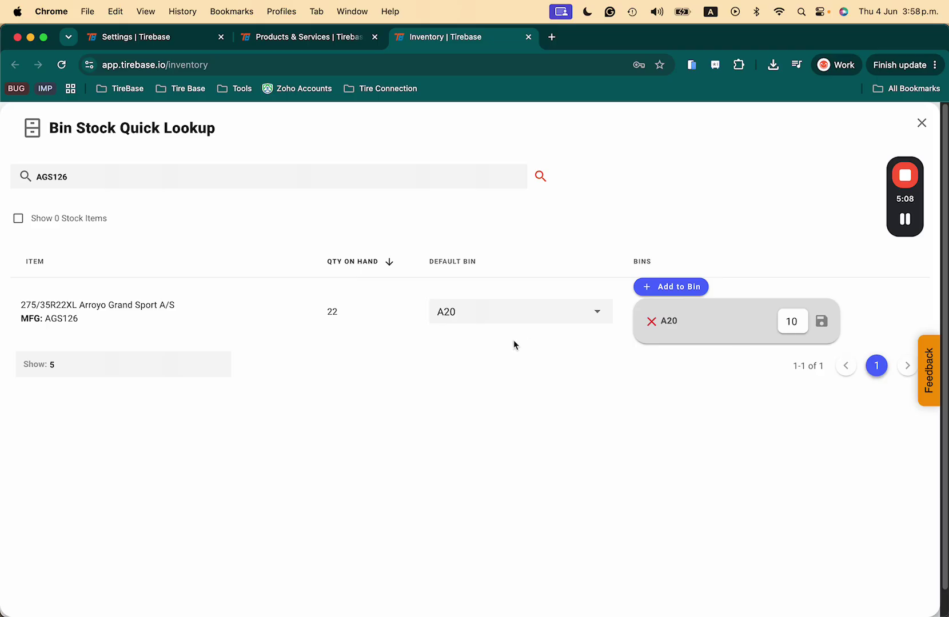
Step: Rerun the AGS126 search in Products & Services and check the tire's stock breakdown by bin
{"action": "left_click", "coordinate": [308, 47]}
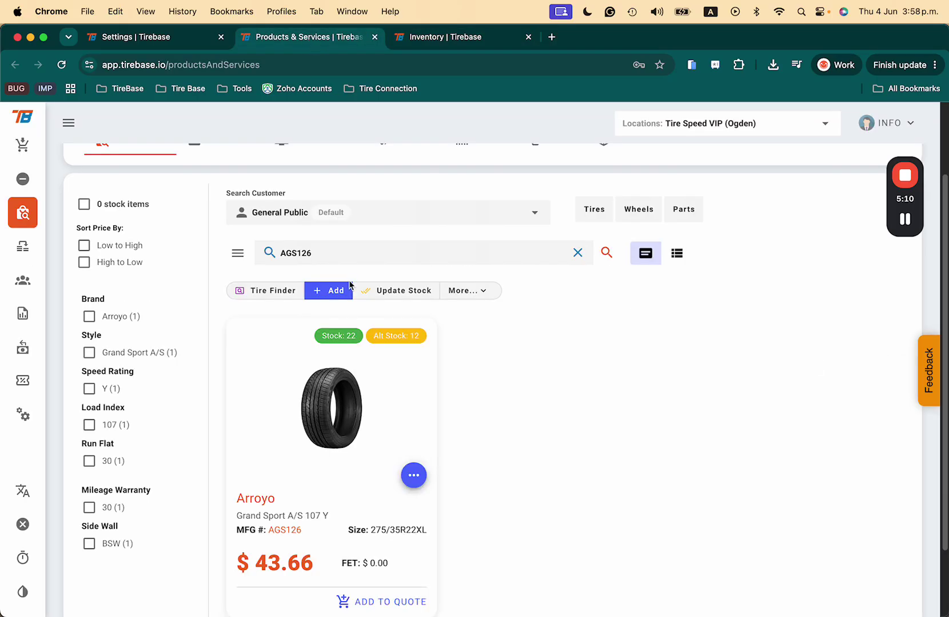
{"action": "scroll", "coordinate": [349, 281], "scroll_direction": "up", "scroll_amount": 2}
{"action": "left_click", "coordinate": [324, 297]}
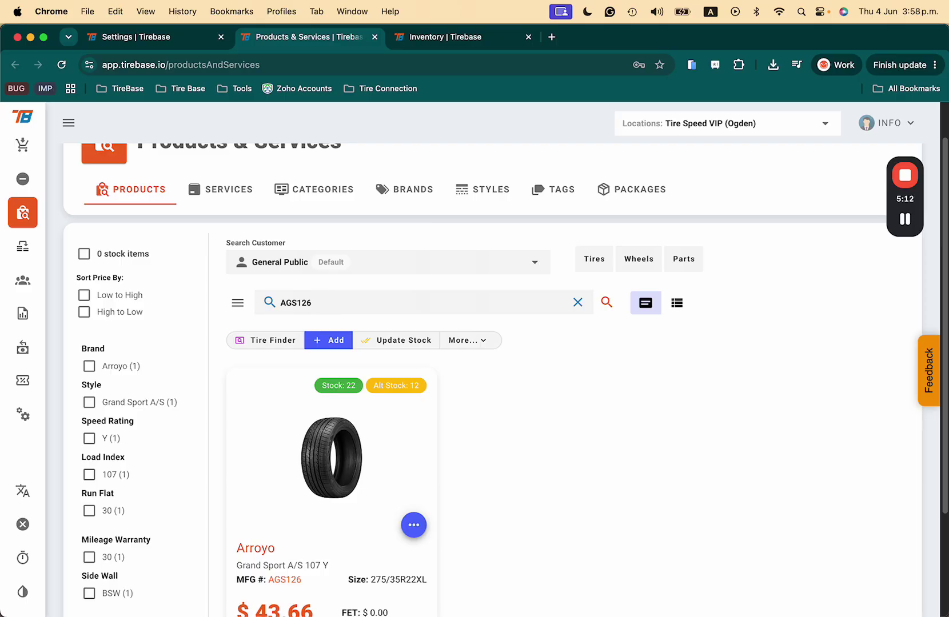
{"action": "key", "text": "Return"}
{"action": "scroll", "coordinate": [418, 343], "scroll_direction": "down", "scroll_amount": 2}
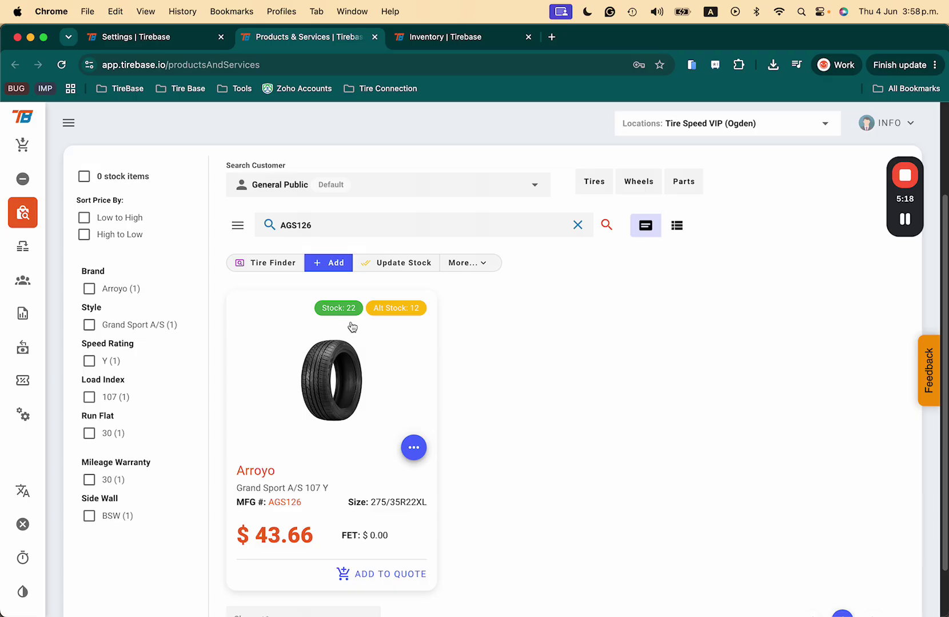
{"action": "mouse_move", "coordinate": [344, 315]}
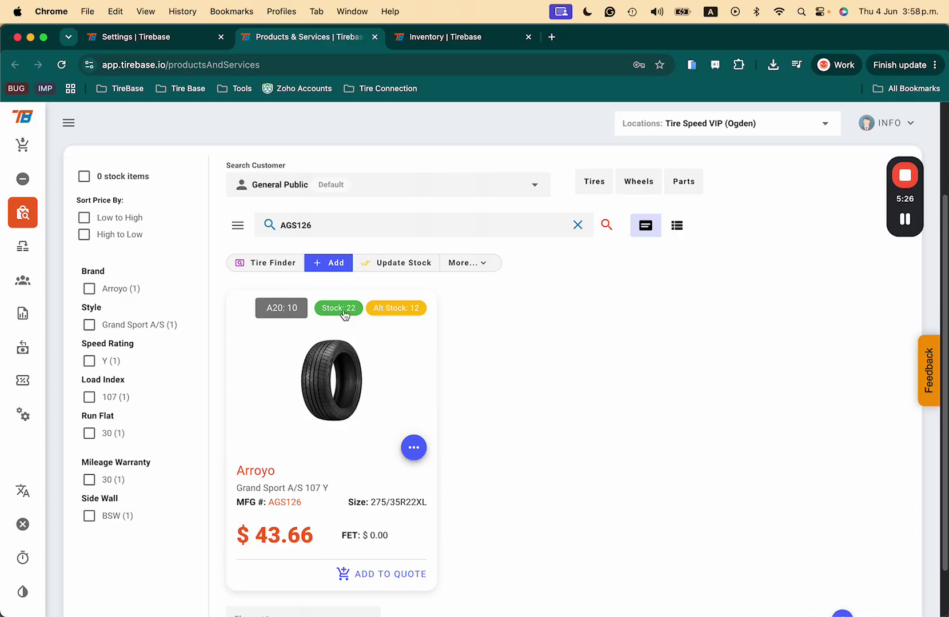
Step: Set the AGS126 quantity in bin A20 to 15 in the bin stock quick lookup, save it, and check the product's stock
{"action": "left_click", "coordinate": [456, 40]}
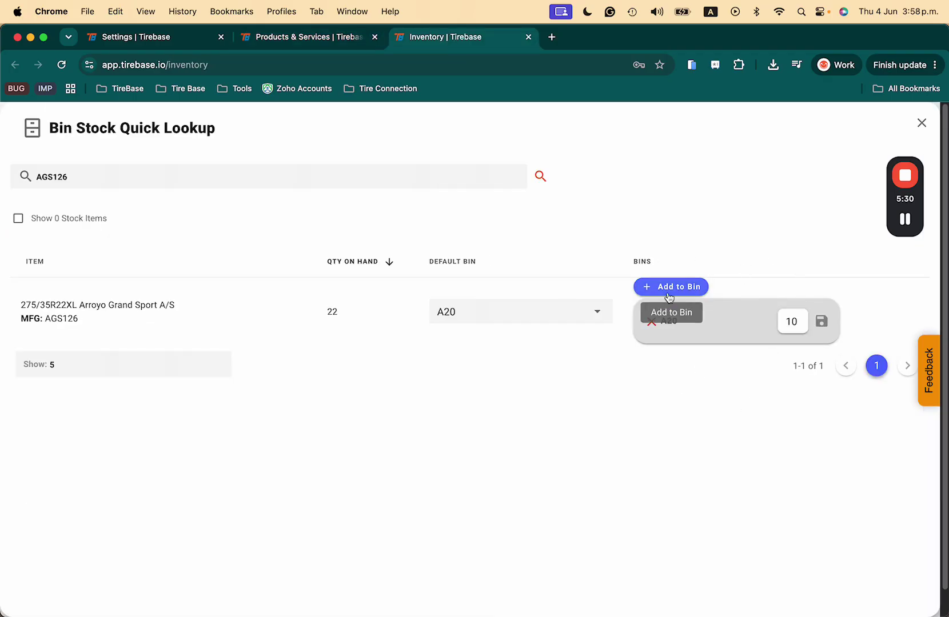
{"action": "left_click", "coordinate": [802, 321]}
{"action": "key", "text": "BackSpace"}
{"action": "type", "text": "5"}
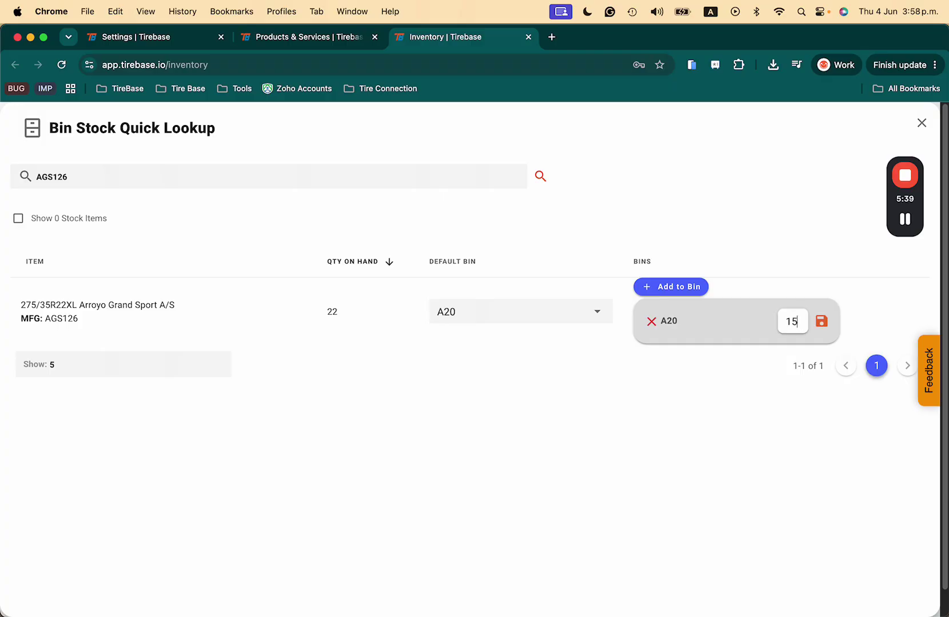
{"action": "left_click", "coordinate": [825, 323]}
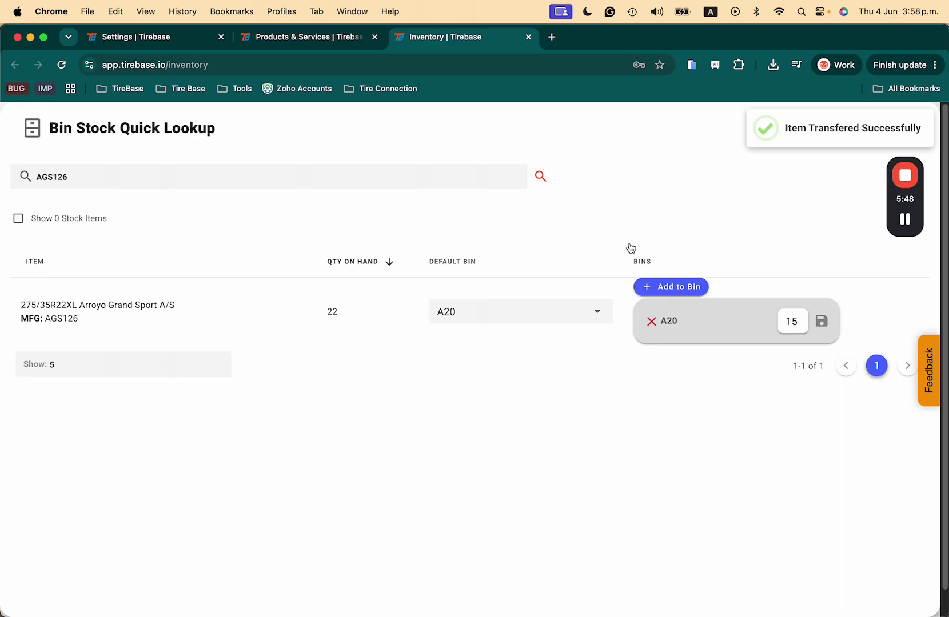
{"action": "left_click", "coordinate": [279, 39]}
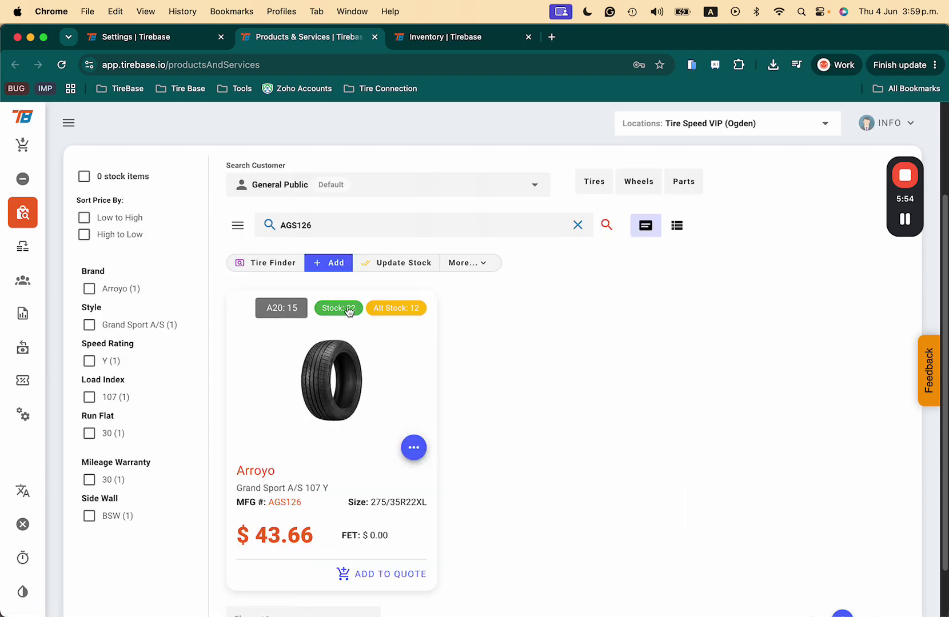
Step: Add 5 units of the AGS126 tire to bin A4 from the bin stock quick lookup and confirm the transfer
{"action": "left_click", "coordinate": [478, 45]}
{"action": "left_click", "coordinate": [688, 293]}
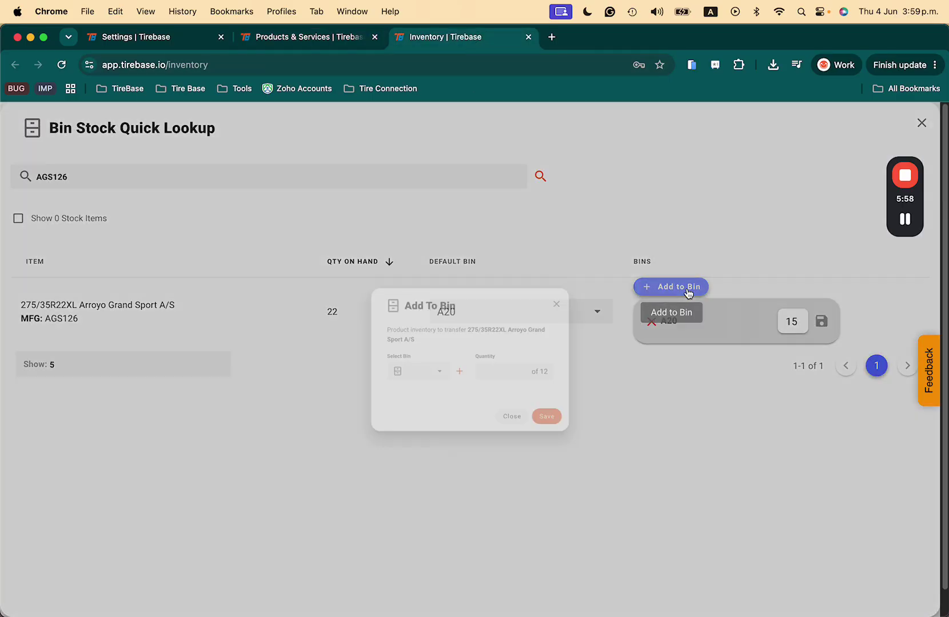
{"action": "left_click", "coordinate": [411, 378]}
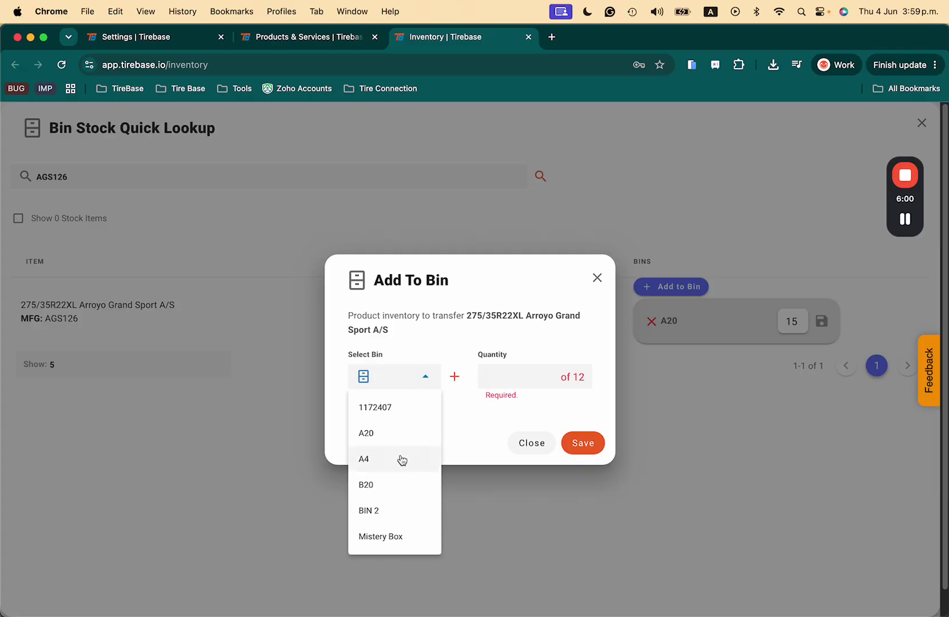
{"action": "left_click", "coordinate": [399, 460]}
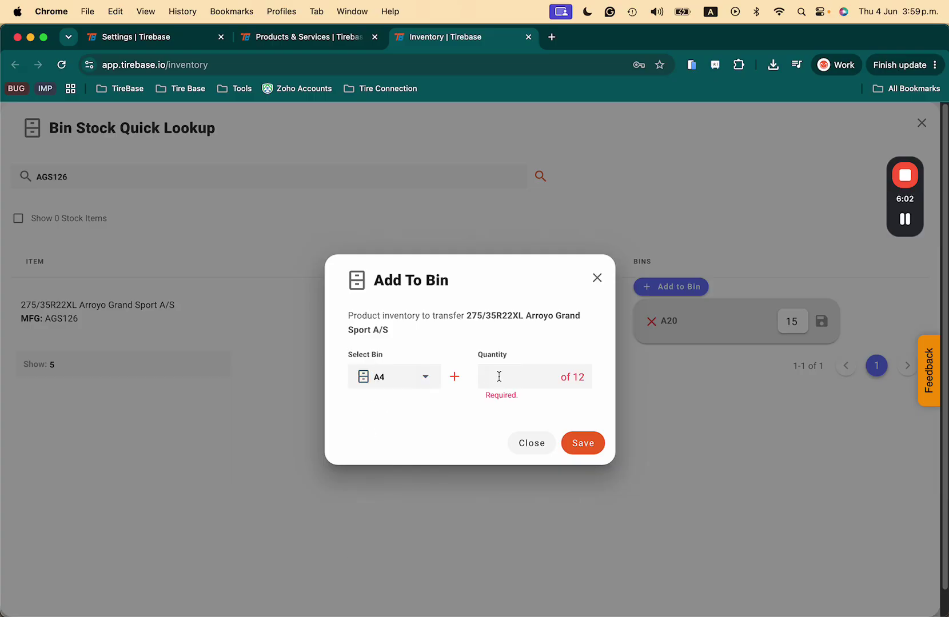
{"action": "type", "text": "5"}
{"action": "left_click", "coordinate": [580, 445]}
{"action": "left_click", "coordinate": [435, 446]}
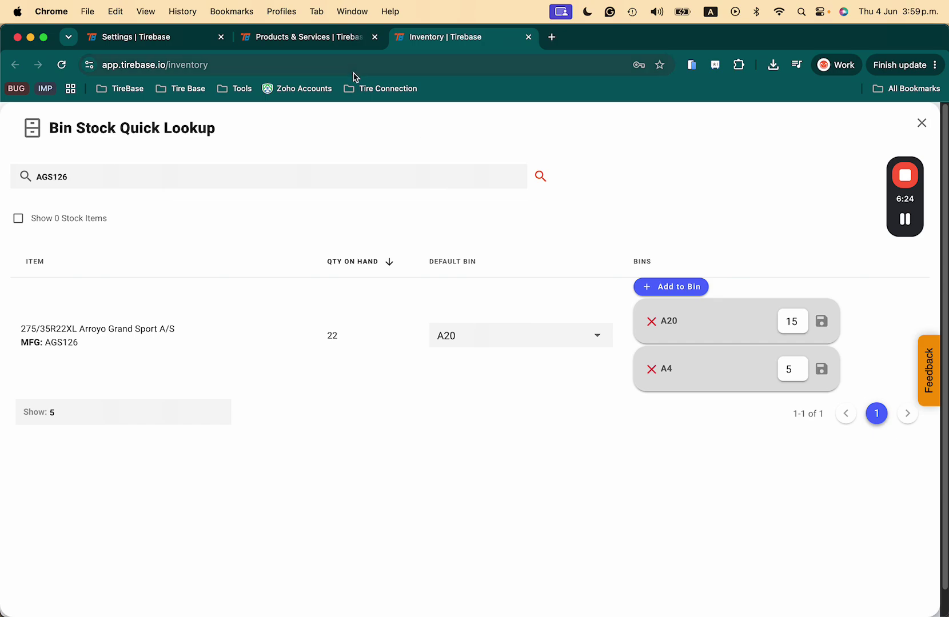
Step: Check how the AGS126 stock is split between bins on its product card, and close the bin stock quick lookup
{"action": "left_click", "coordinate": [315, 45]}
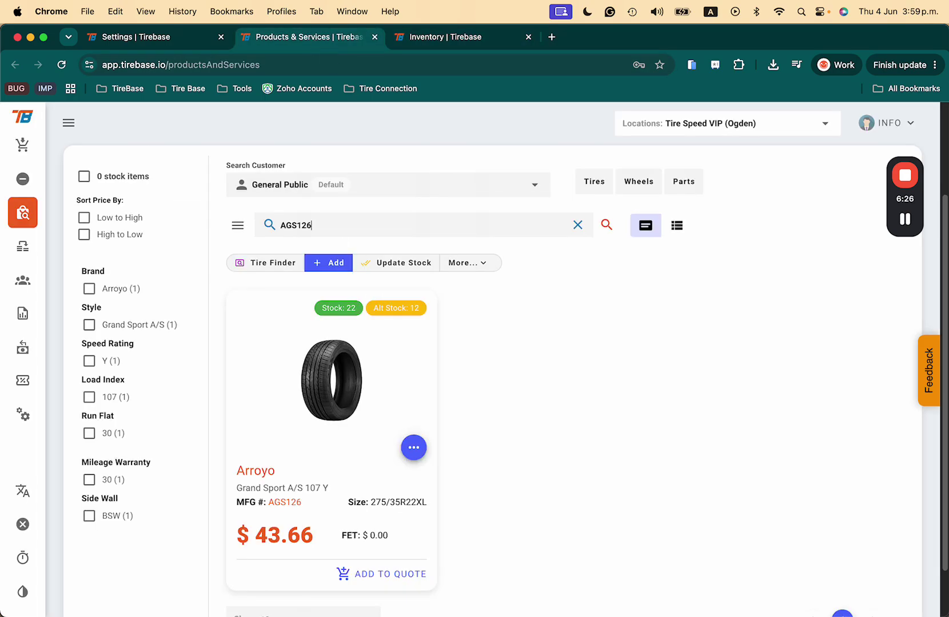
{"action": "scroll", "coordinate": [366, 354], "scroll_direction": "down", "scroll_amount": 3}
{"action": "mouse_move", "coordinate": [339, 267]}
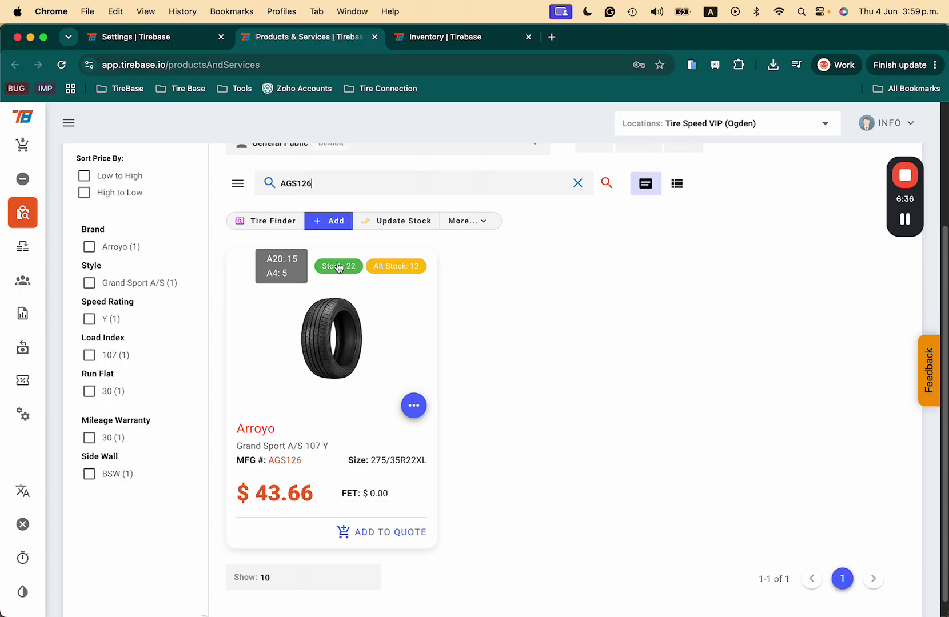
{"action": "left_click", "coordinate": [429, 46]}
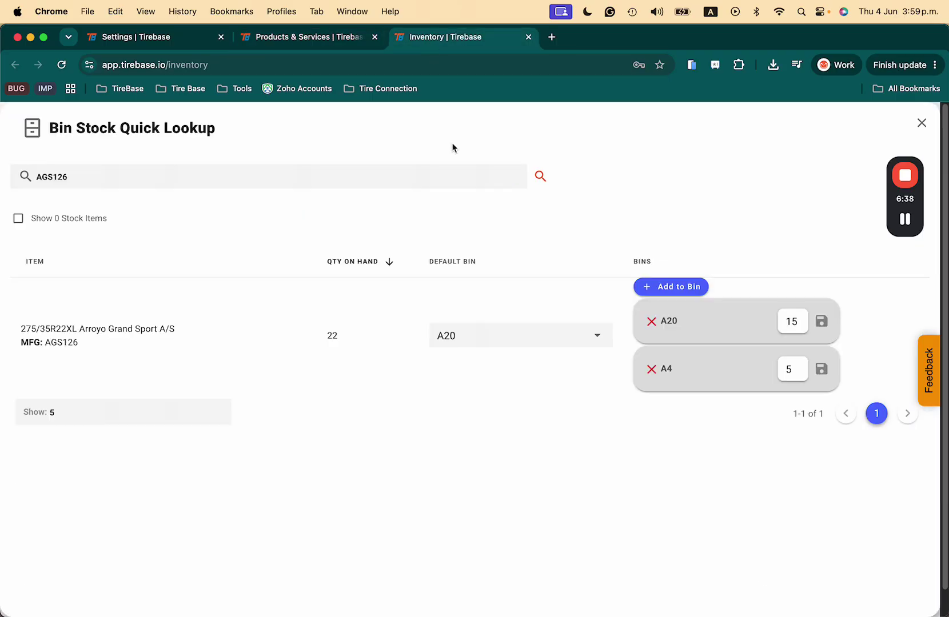
{"action": "left_click", "coordinate": [922, 123]}
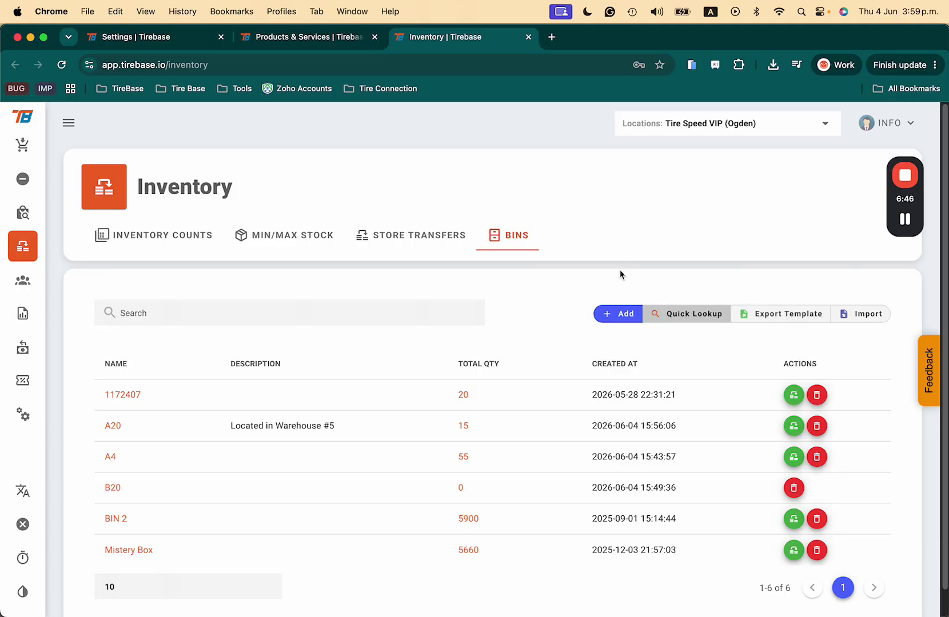
Step: Switch to the Bins template workbook in Excel and clear the product number in cell A5
{"action": "key", "text": "ctrl+Up"}
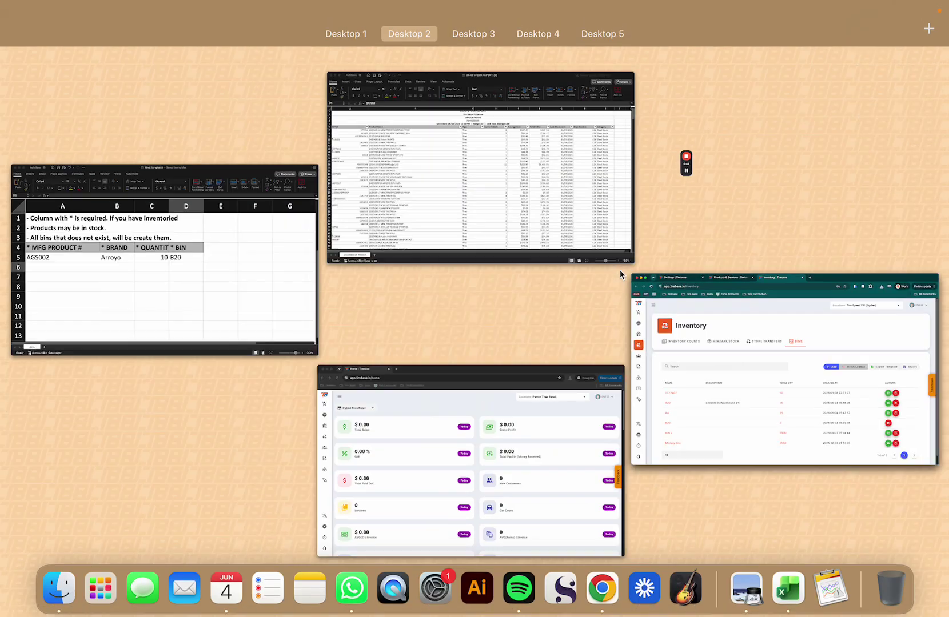
{"action": "left_click", "coordinate": [219, 184]}
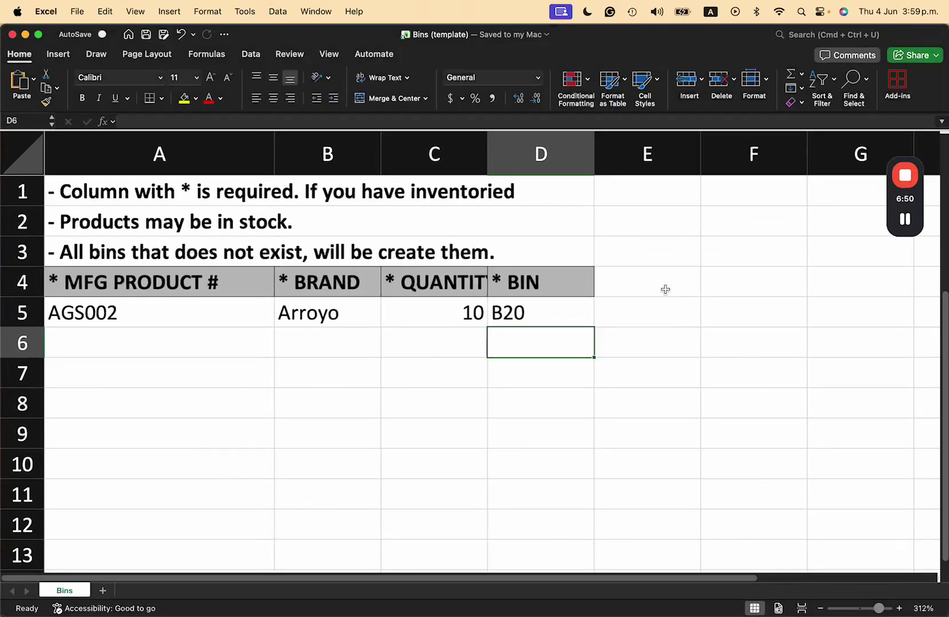
{"action": "left_click", "coordinate": [175, 311]}
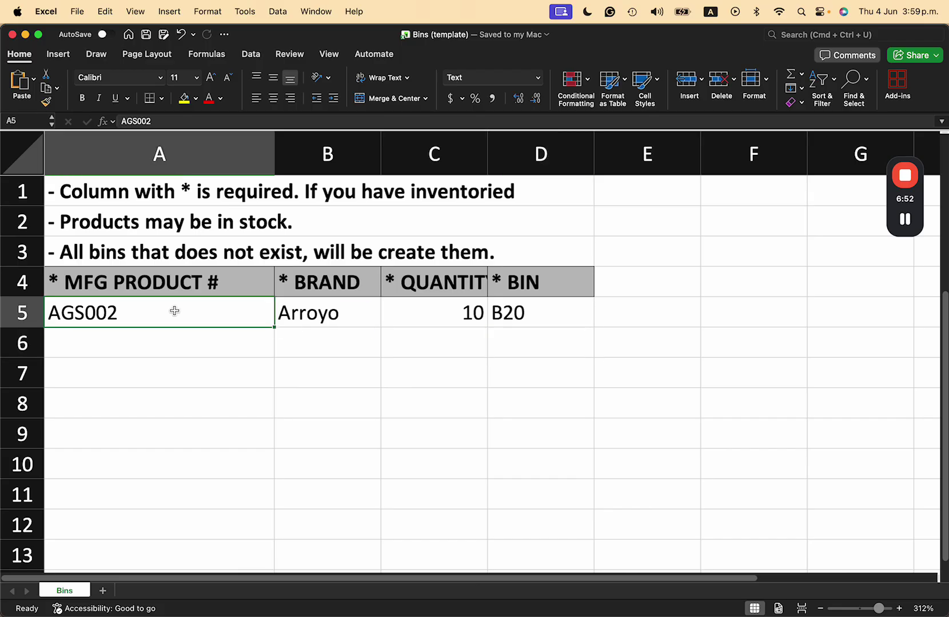
{"action": "key", "text": "Delete"}
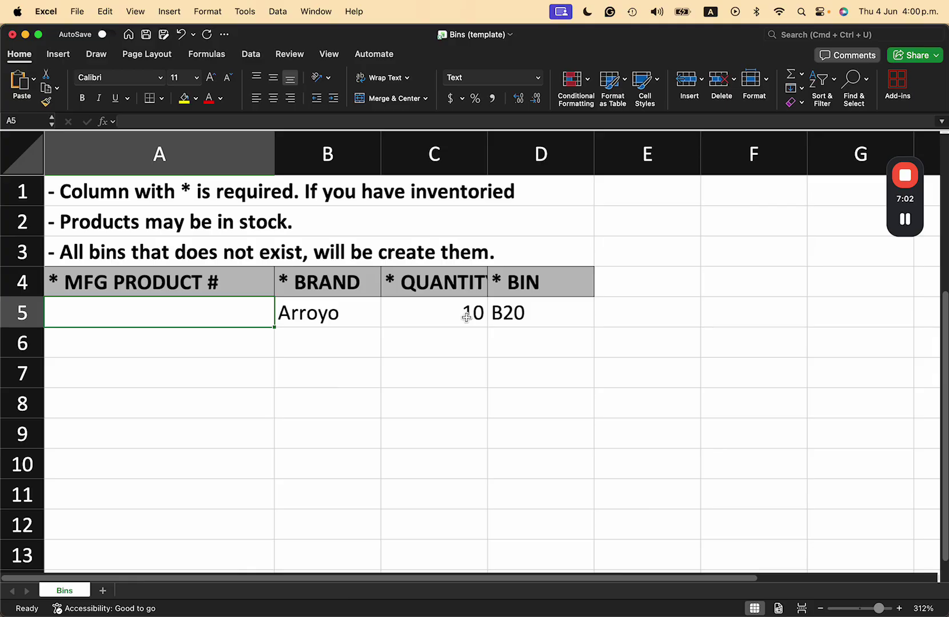
Step: Read the import instructions in rows 1 and 2 of the Bins template
{"action": "scroll", "coordinate": [487, 391], "scroll_direction": "down", "scroll_amount": 10}
{"action": "scroll", "coordinate": [487, 391], "scroll_direction": "up", "scroll_amount": 10}
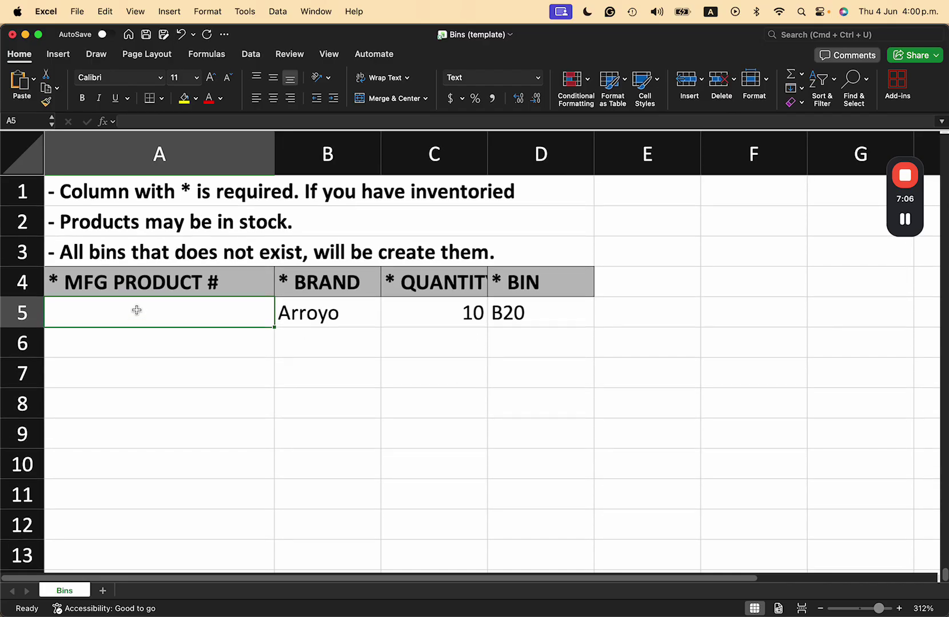
{"action": "left_click", "coordinate": [123, 203]}
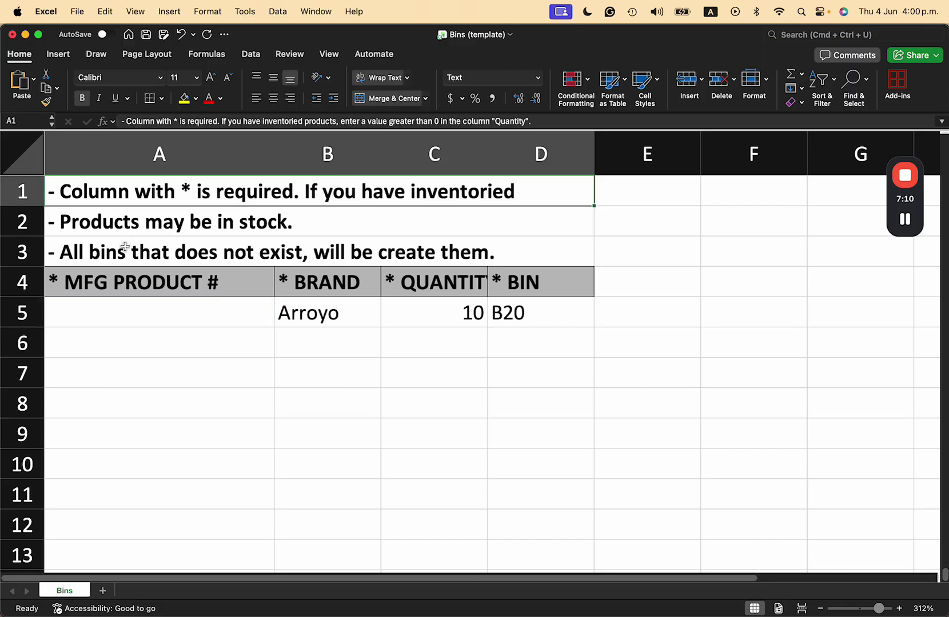
{"action": "left_click", "coordinate": [137, 224]}
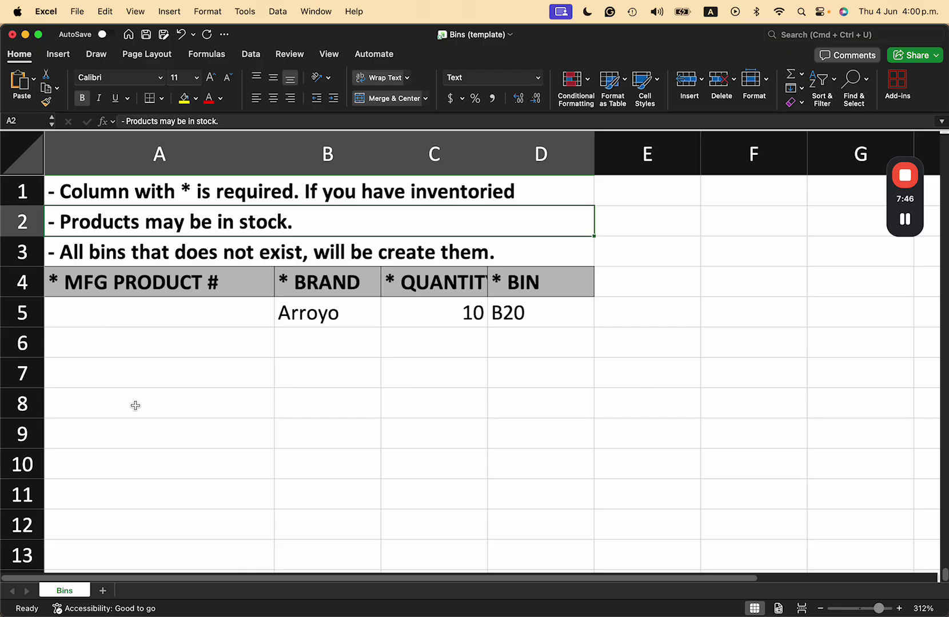
Step: Enter AGS126 as the product number in row 5 and set that row's quantity to 5
{"action": "left_click", "coordinate": [163, 312]}
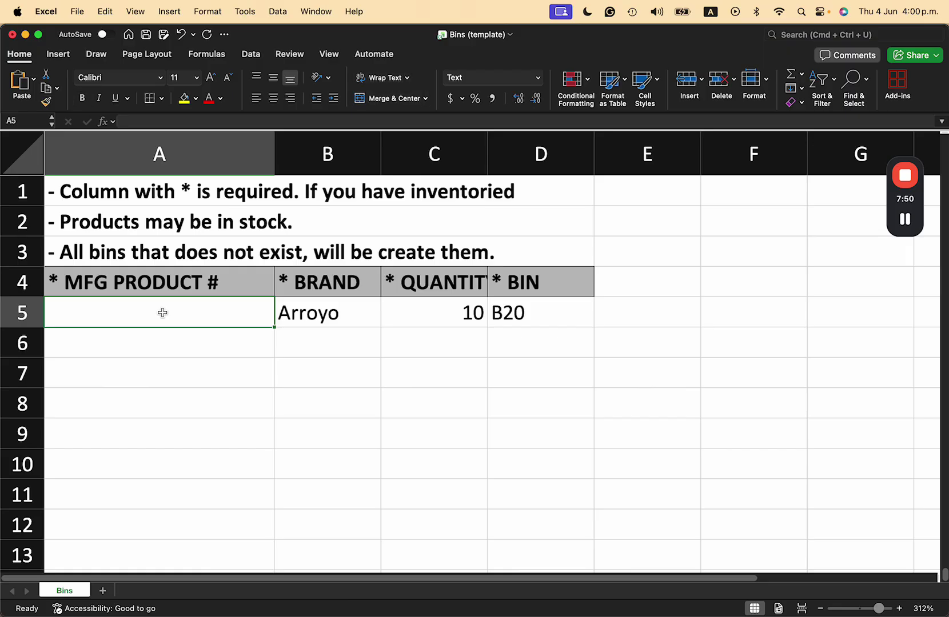
{"action": "type", "text": "AGS126"}
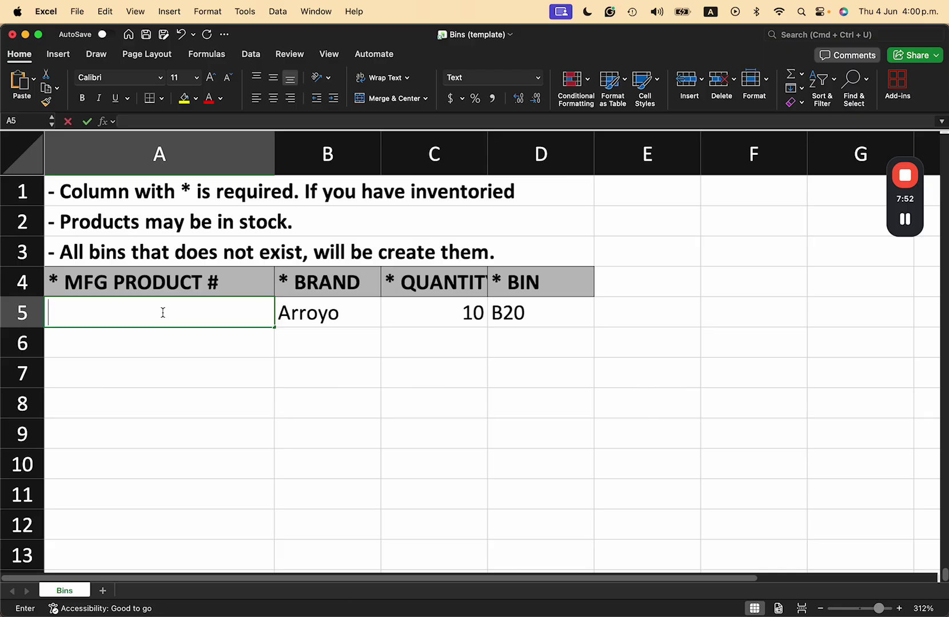
{"action": "key", "text": "Return"}
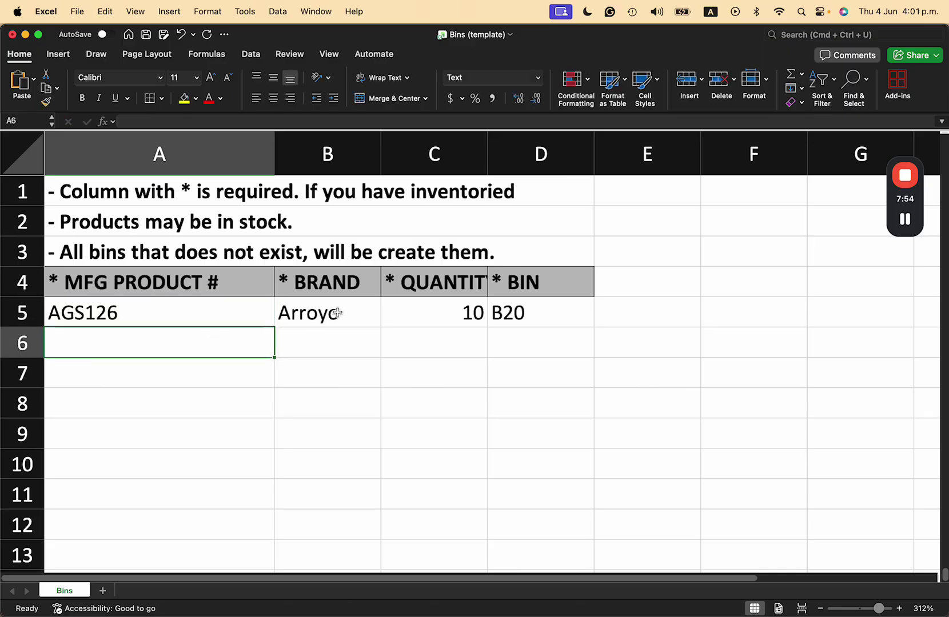
{"action": "left_click", "coordinate": [334, 311]}
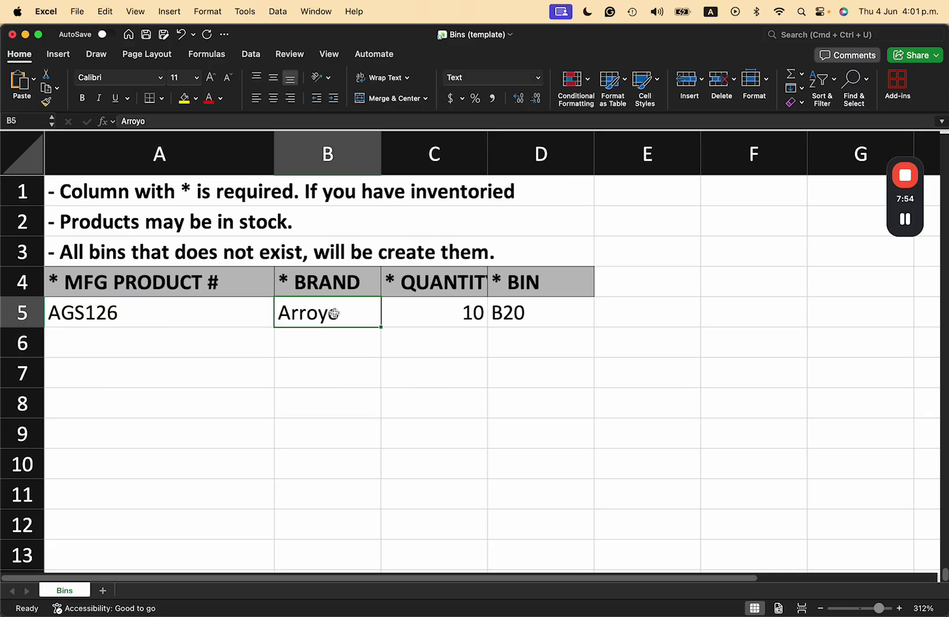
{"action": "left_click", "coordinate": [427, 325]}
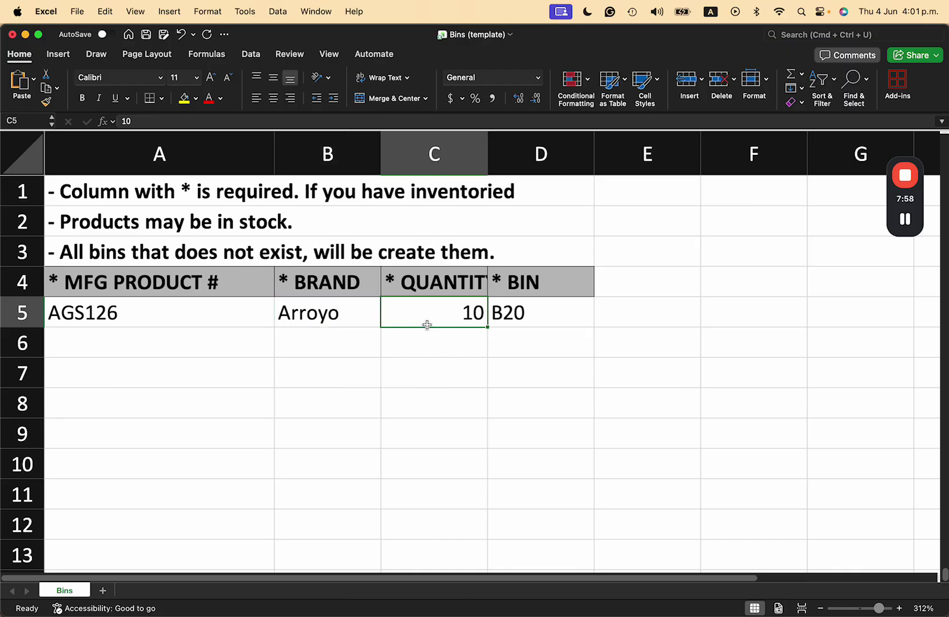
{"action": "type", "text": "5"}
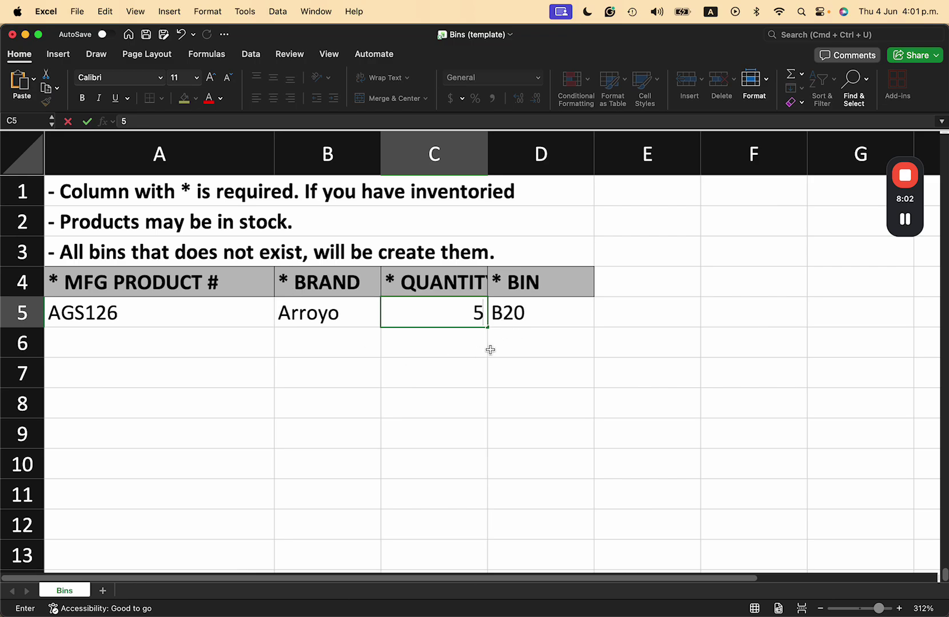
Step: Switch to Tirebase to check the existing bin names in the Inventory bins list, and return to the Bins template in Excel
{"action": "key", "text": "ctrl+Up"}
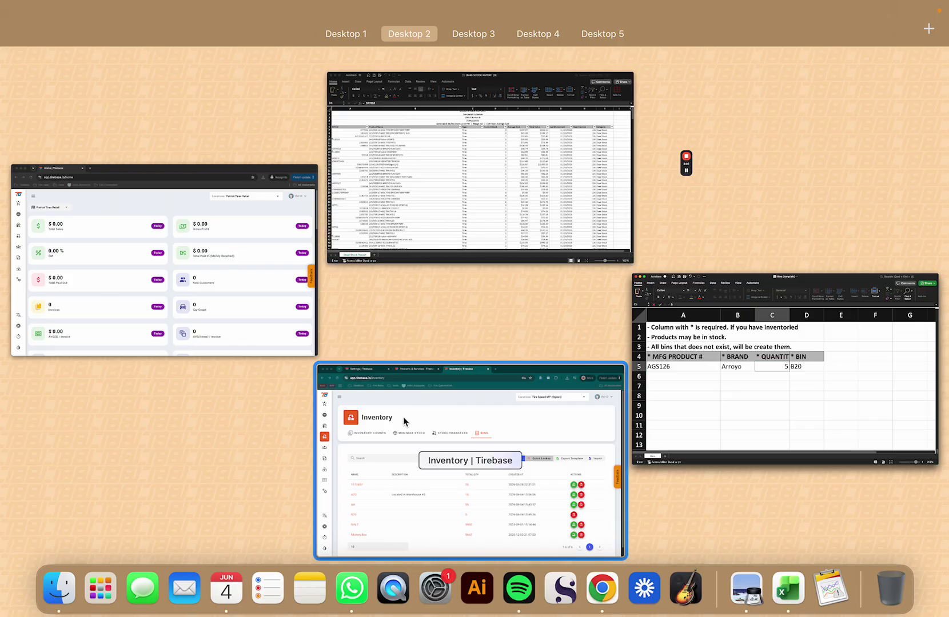
{"action": "left_click", "coordinate": [403, 417]}
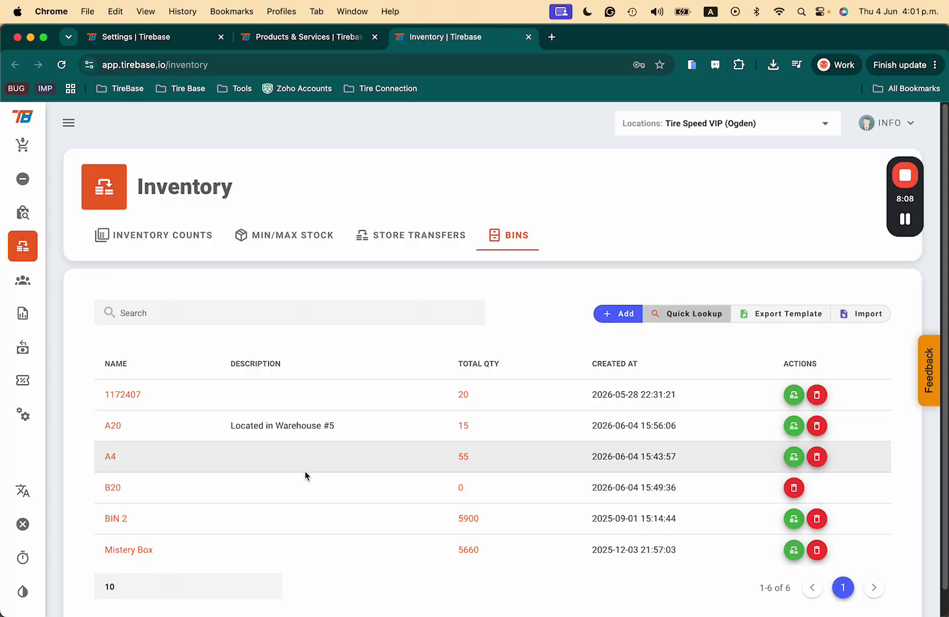
{"action": "key", "text": "ctrl+Up"}
{"action": "left_click", "coordinate": [411, 430]}
Step: Change the bin name for the AGS126 row in cell D5 to C15
{"action": "left_click", "coordinate": [503, 313]}
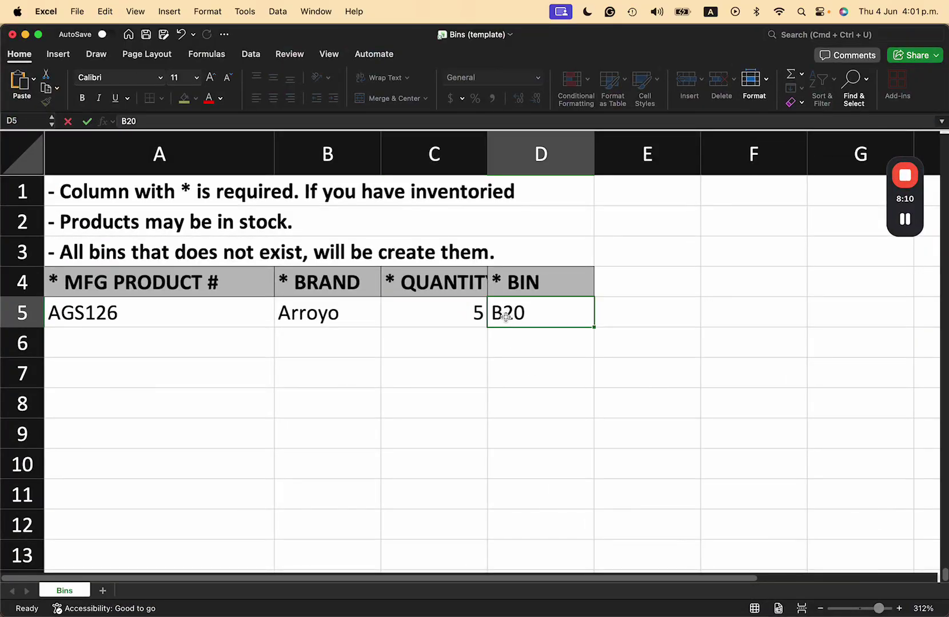
{"action": "double_click", "coordinate": [503, 312]}
{"action": "key", "text": "BackSpace"}
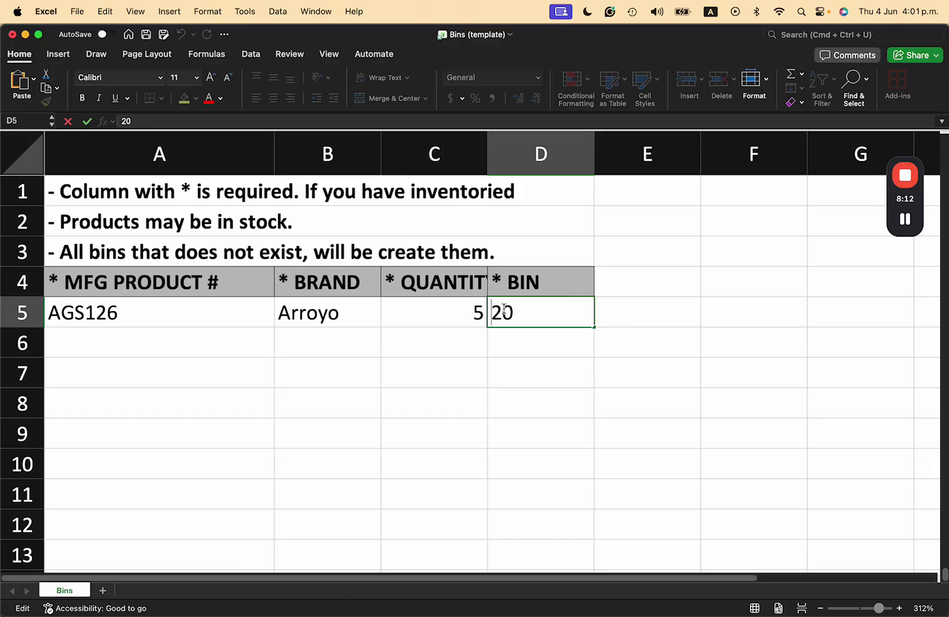
{"action": "type", "text": "C"}
{"action": "key", "text": "Delete"}
{"action": "type", "text": "1"}
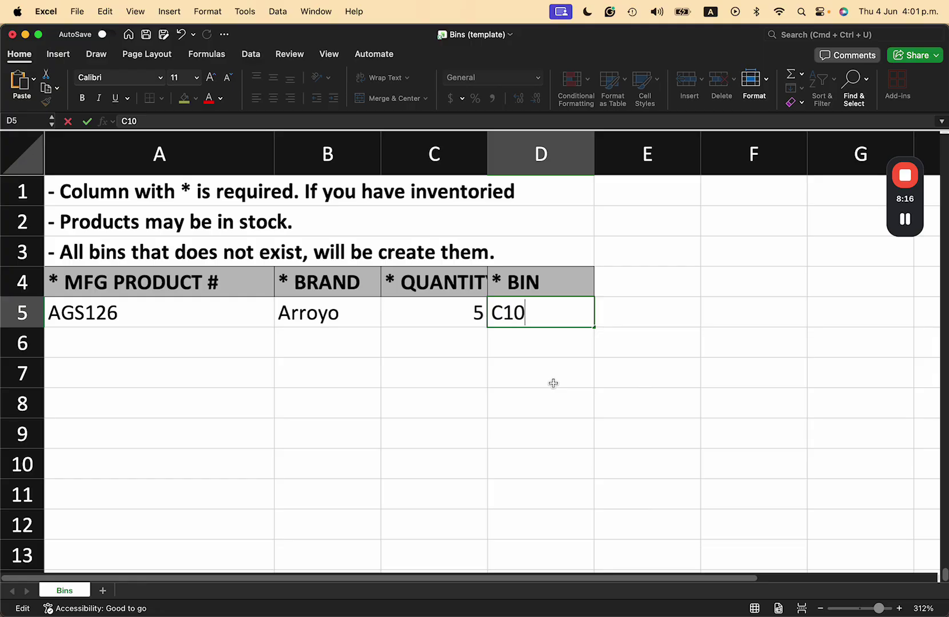
{"action": "key", "text": "Delete"}
{"action": "type", "text": "5"}
{"action": "left_click", "coordinate": [452, 323]}
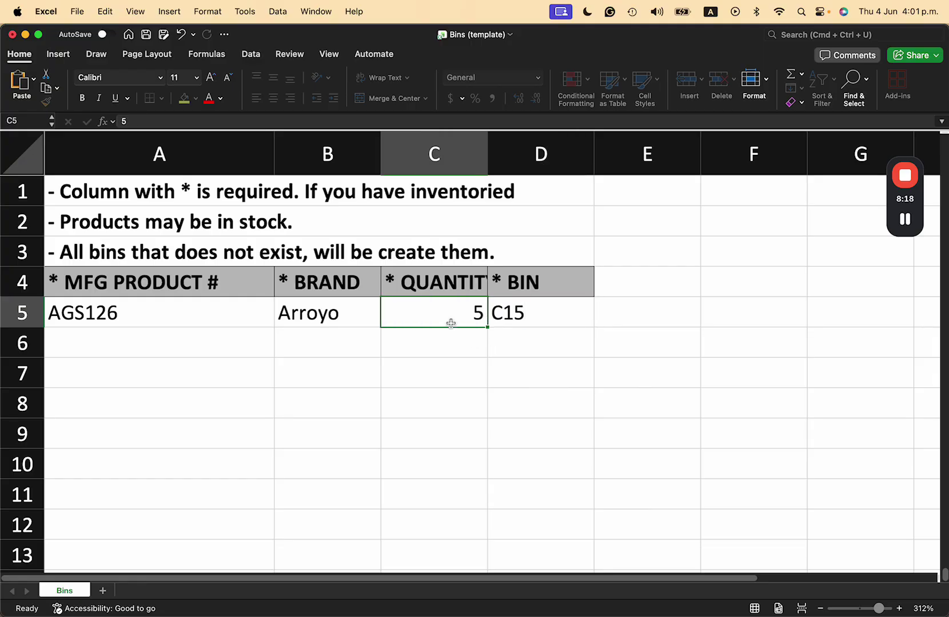
Step: Set the quantity for the AGS126 row in cell C5 to 2
{"action": "key", "text": "BackSpace"}
{"action": "type", "text": "2"}
{"action": "left_click", "coordinate": [516, 337]}
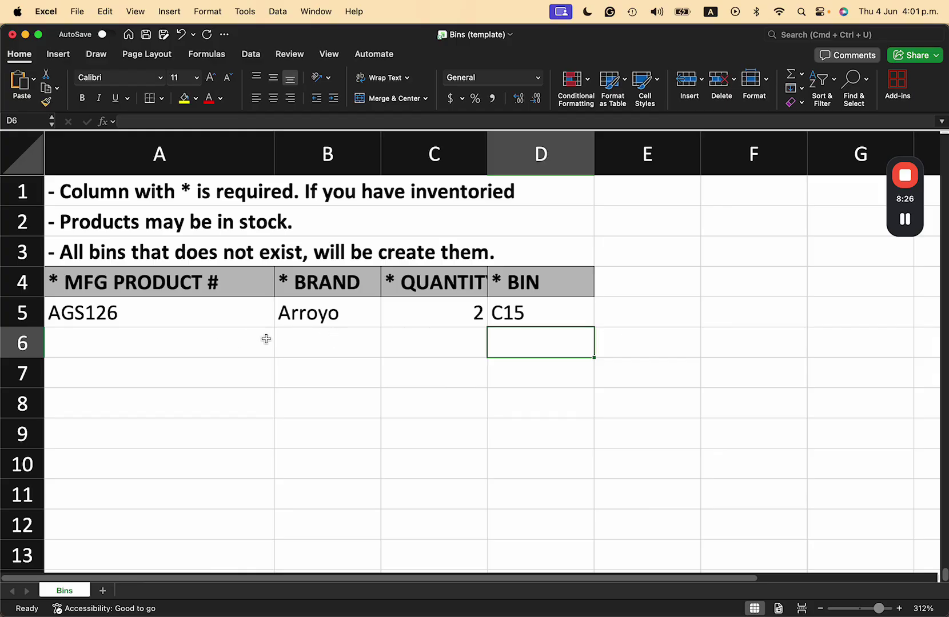
{"action": "scroll", "coordinate": [173, 348], "scroll_direction": "down", "scroll_amount": 1}
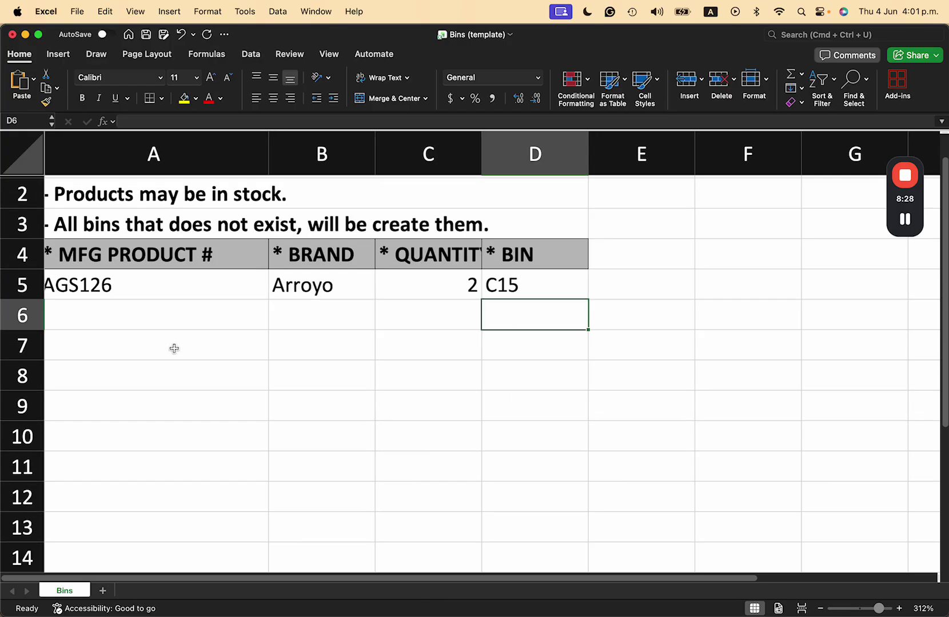
{"action": "scroll", "coordinate": [173, 347], "scroll_direction": "up", "scroll_amount": 1}
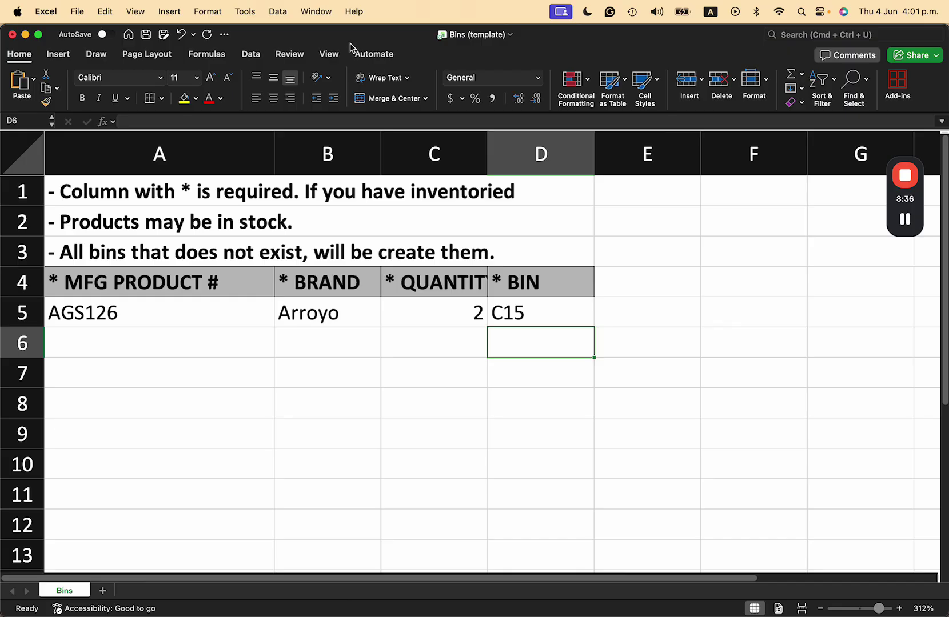
Step: Save and close the Bins template workbook, and switch to Tirebase in Chrome
{"action": "left_click", "coordinate": [146, 36]}
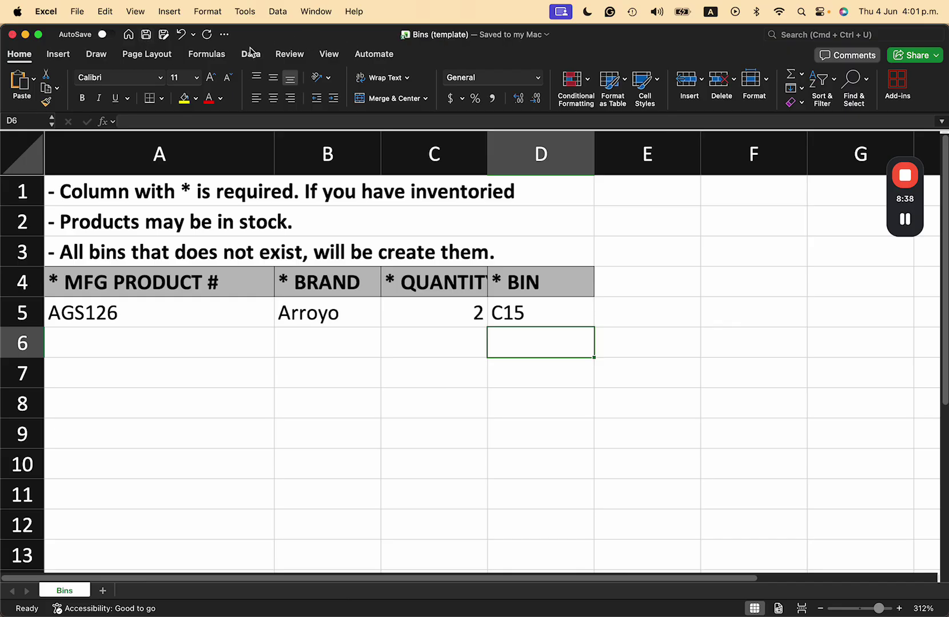
{"action": "left_click", "coordinate": [13, 35]}
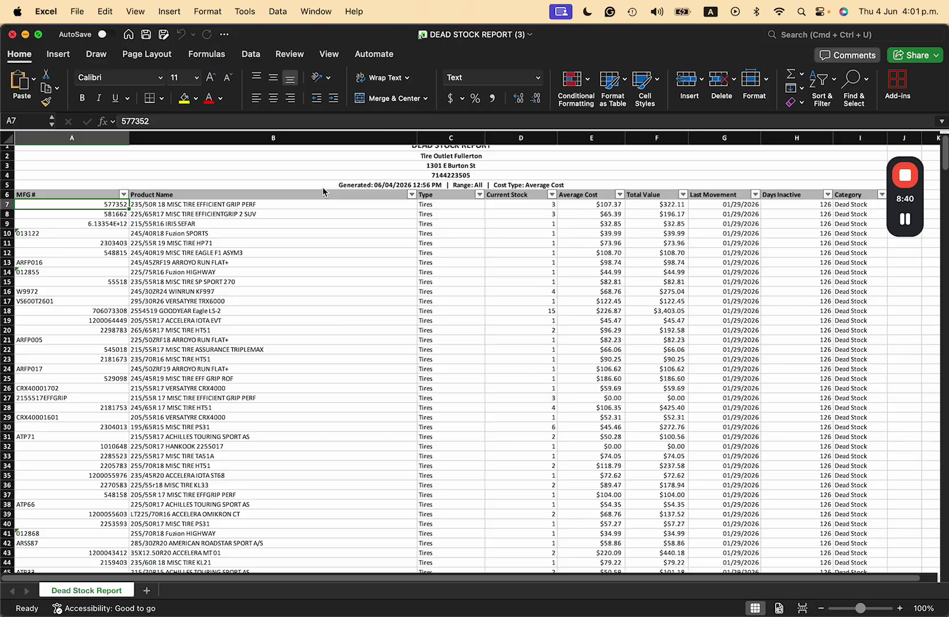
{"action": "key", "text": "ctrl+Up"}
{"action": "left_click", "coordinate": [343, 415]}
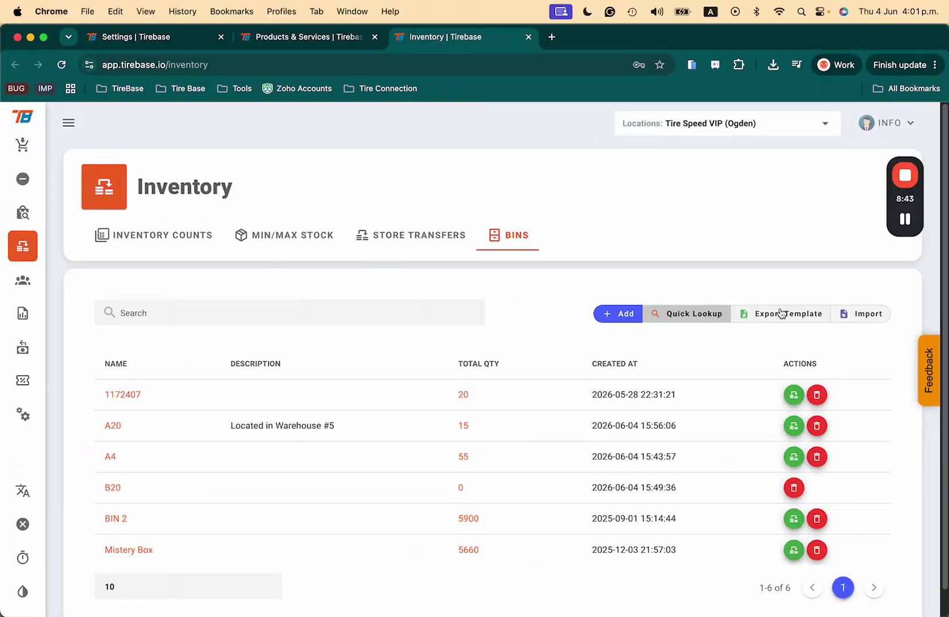
Step: Start a bins import and choose Bins (template).xlsx from the Desktop, previewing its contents before opening it
{"action": "left_click", "coordinate": [858, 314]}
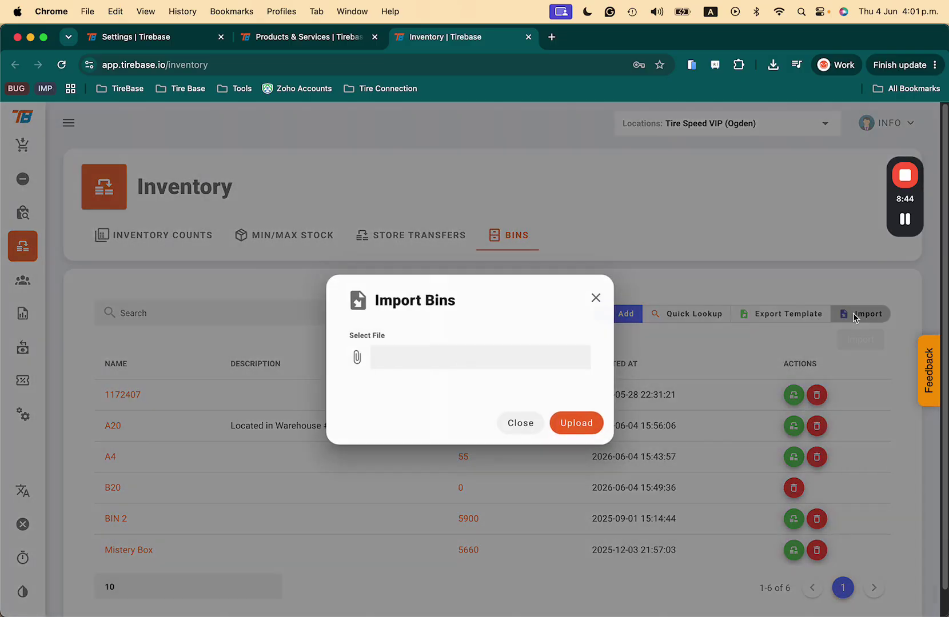
{"action": "left_click", "coordinate": [409, 359]}
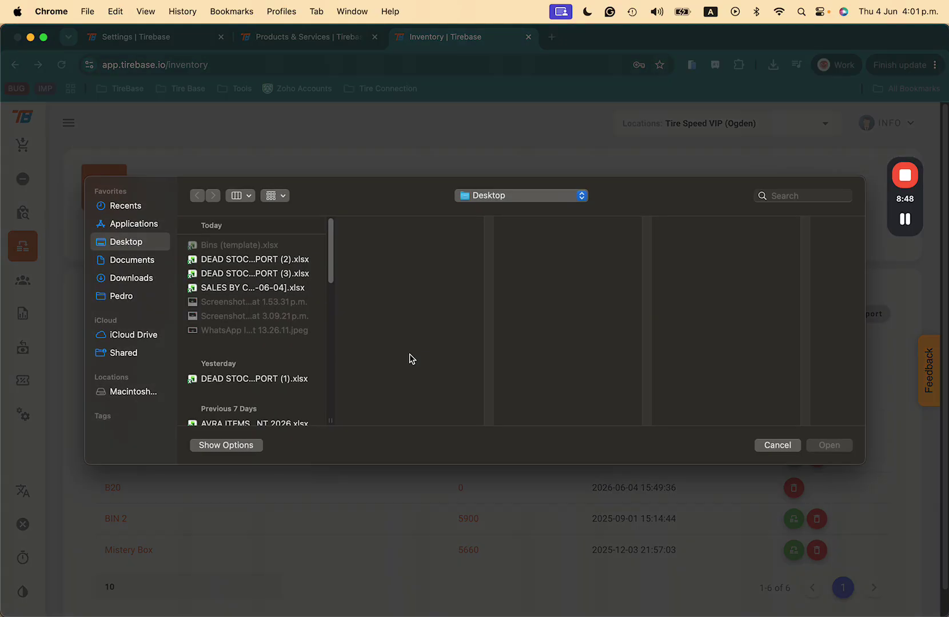
{"action": "left_click", "coordinate": [777, 446]}
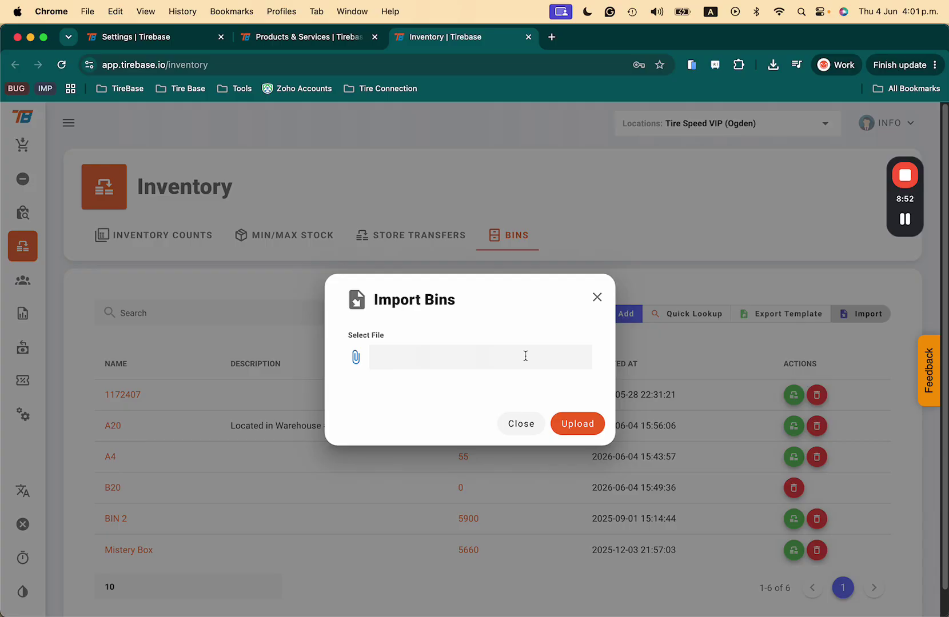
{"action": "left_click", "coordinate": [525, 356]}
{"action": "left_click", "coordinate": [256, 246]}
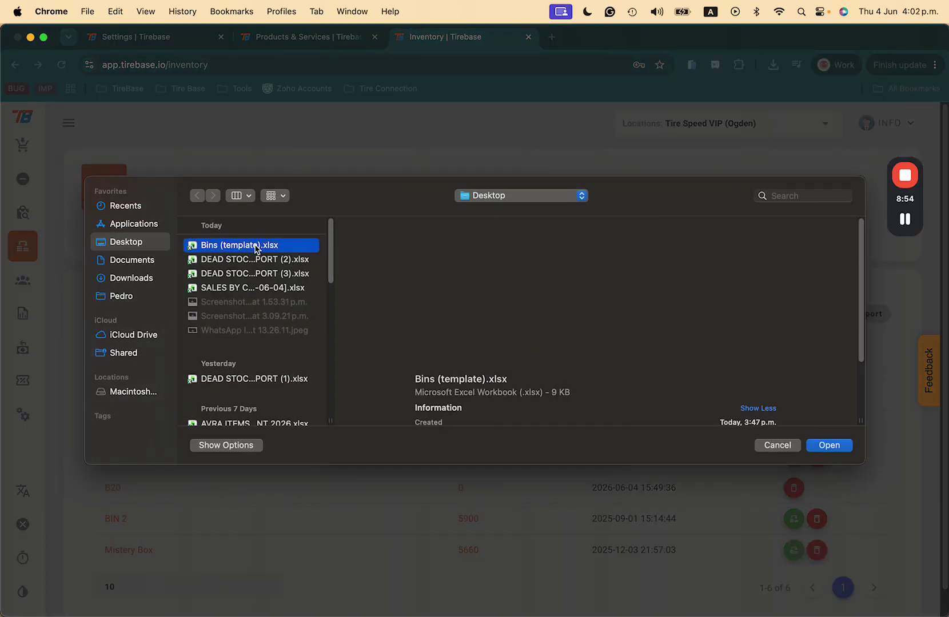
{"action": "key", "text": "space"}
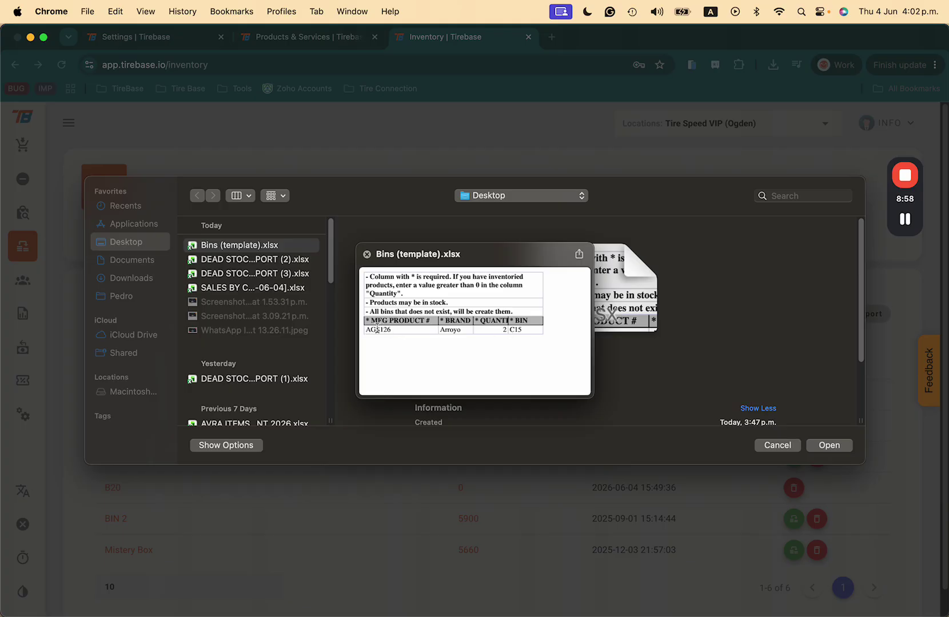
{"action": "key", "text": "space"}
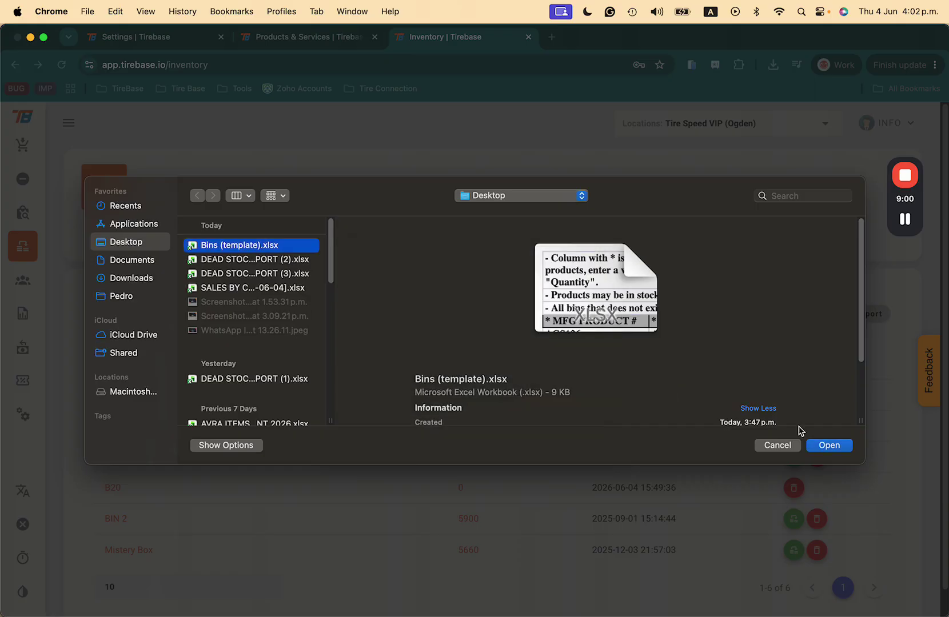
{"action": "left_click", "coordinate": [828, 444]}
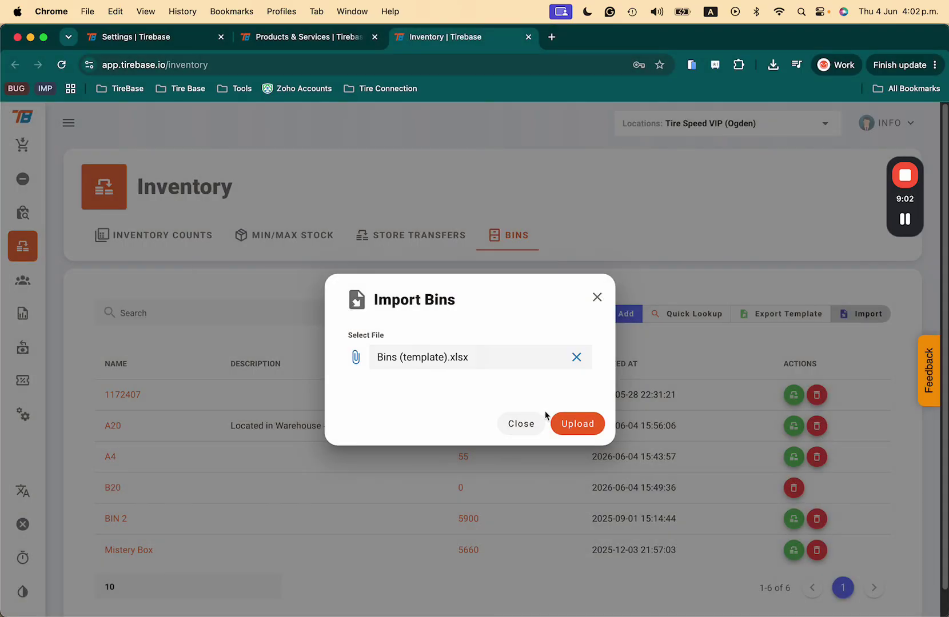
Step: Upload the selected bins file, read the added-bins line of the import summary and dismiss it
{"action": "left_click", "coordinate": [568, 433]}
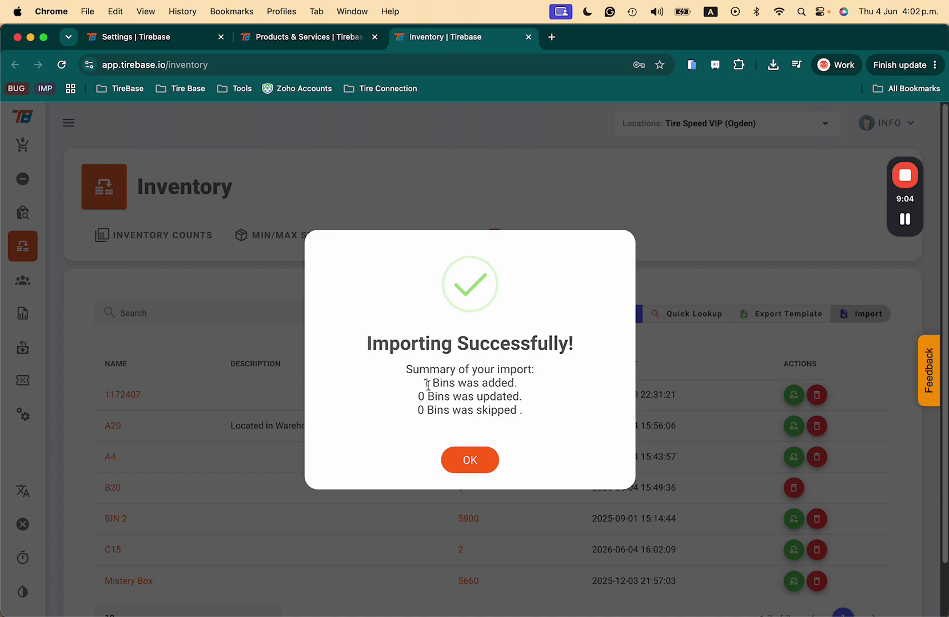
{"action": "left_click_drag", "start_coordinate": [425, 384], "coordinate": [528, 390]}
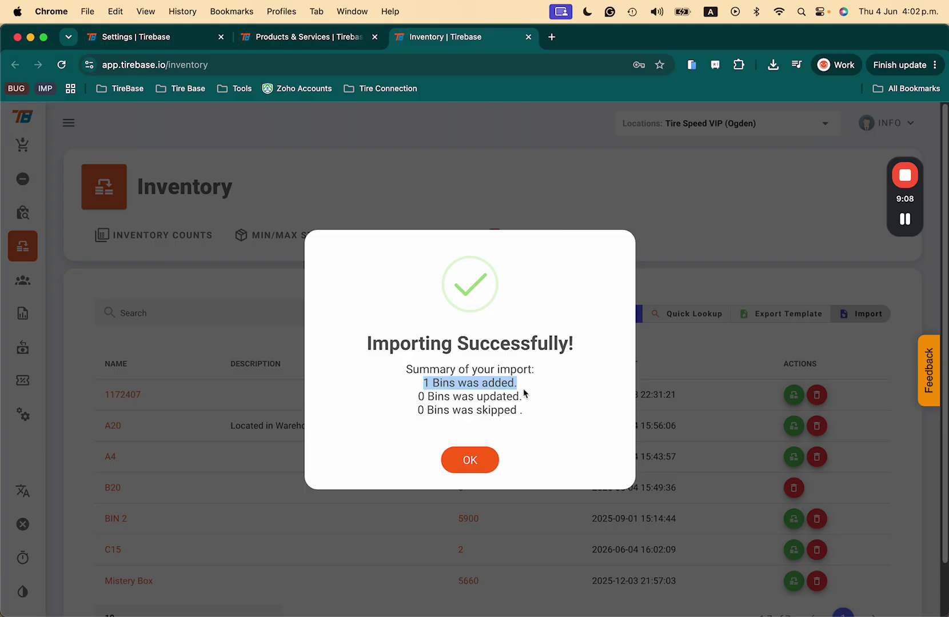
{"action": "left_click", "coordinate": [483, 462]}
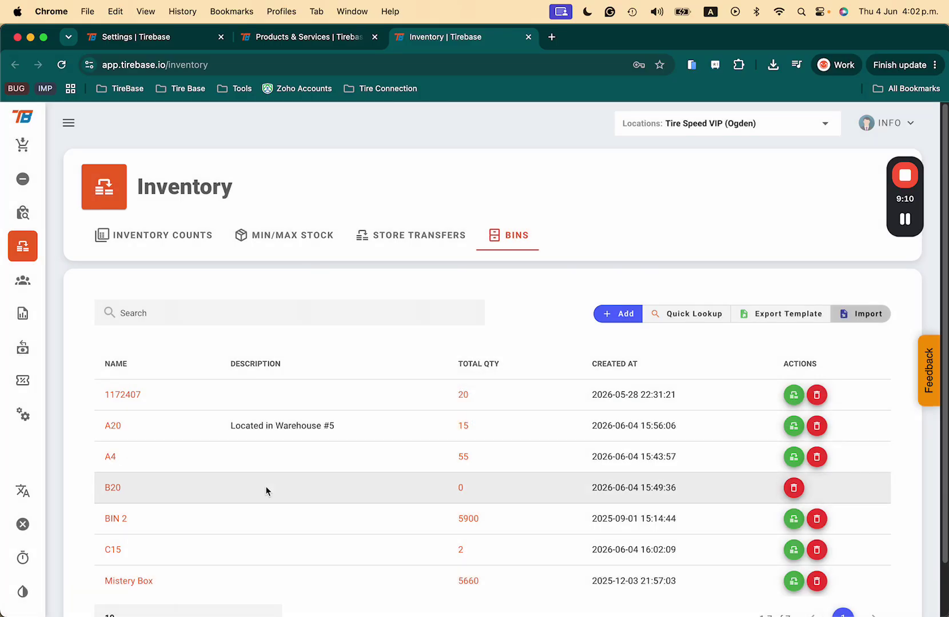
Step: Check bin C15 in the bins list and the per-bin stock breakdown of AGS126 in Products & Services
{"action": "scroll", "coordinate": [265, 487], "scroll_direction": "down", "scroll_amount": 2}
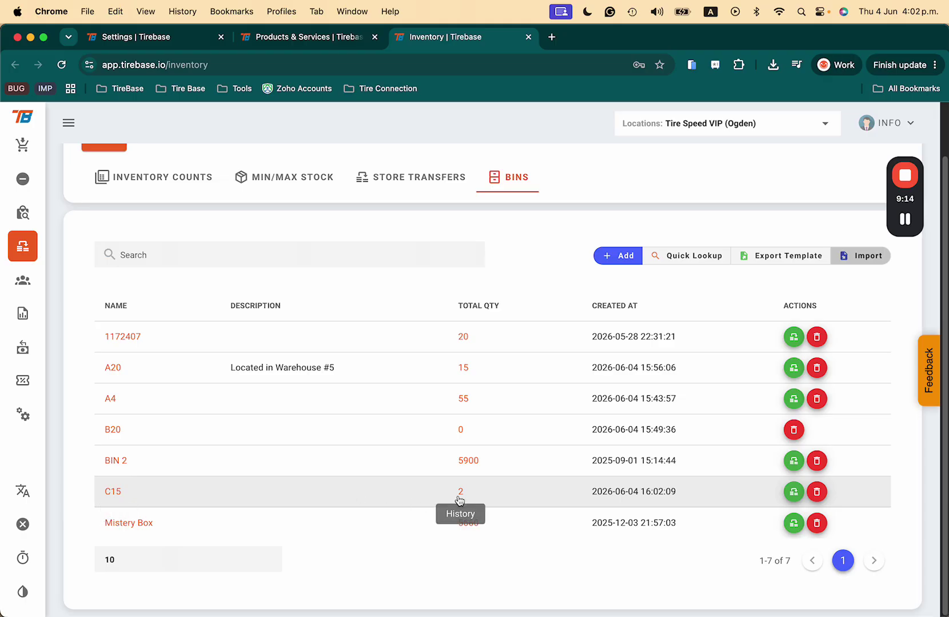
{"action": "left_click", "coordinate": [304, 39]}
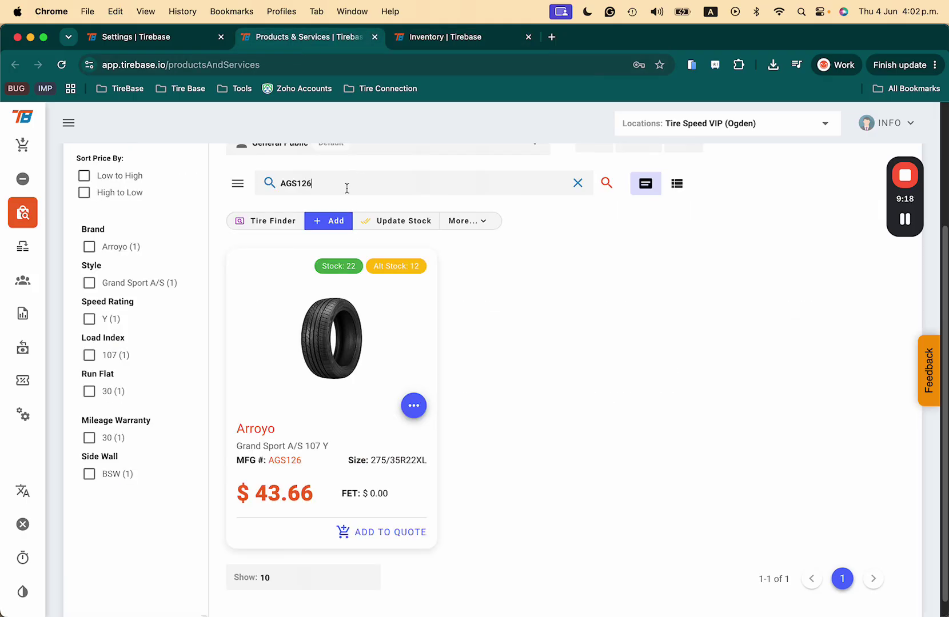
{"action": "scroll", "coordinate": [453, 361], "scroll_direction": "down", "scroll_amount": 1}
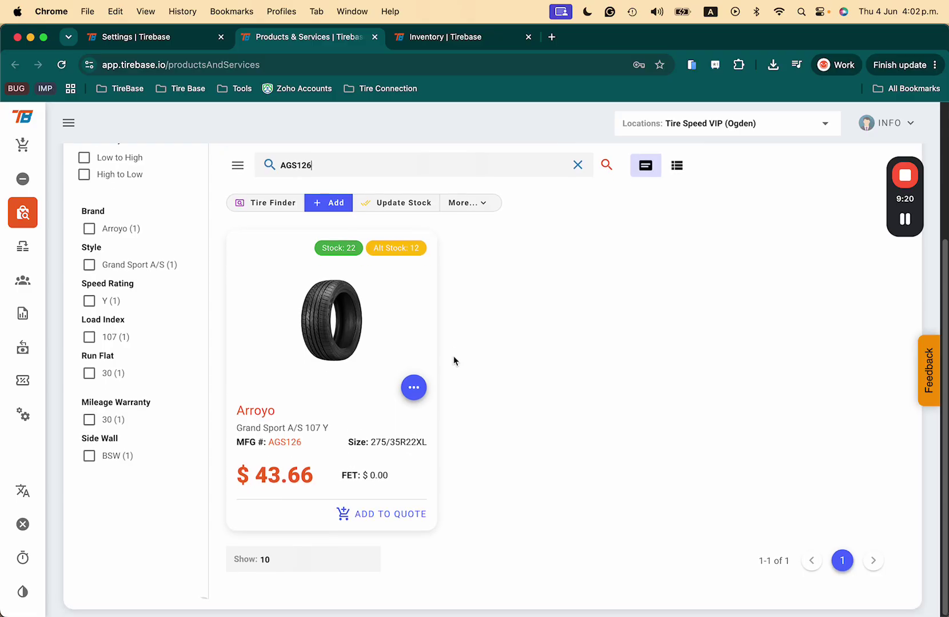
{"action": "scroll", "coordinate": [453, 360], "scroll_direction": "up", "scroll_amount": 3}
{"action": "mouse_move", "coordinate": [342, 327]}
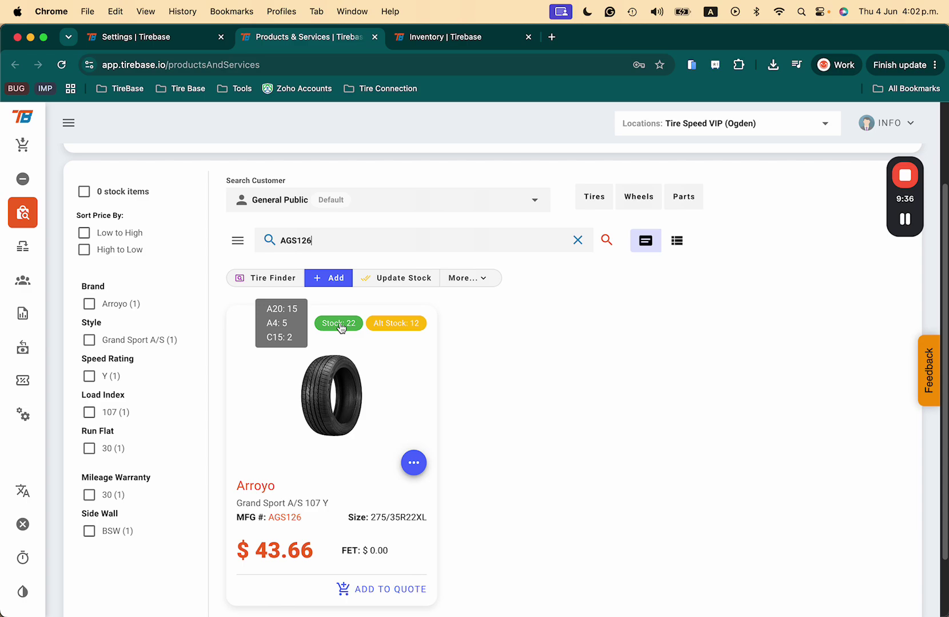
Step: Look up AGS126 in the Bin Stock Quick Lookup and remove its inventory from bin A4
{"action": "left_click", "coordinate": [434, 39]}
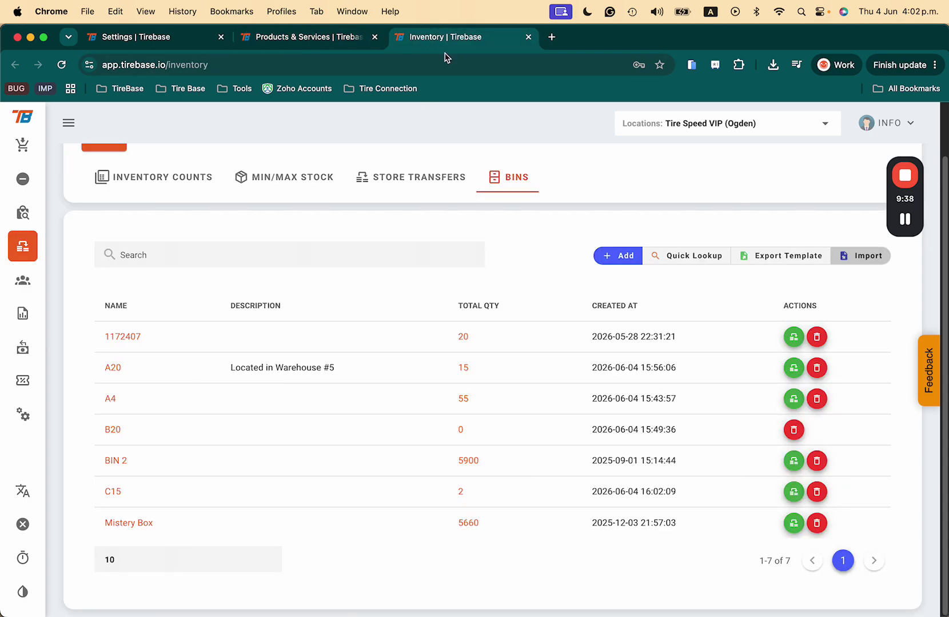
{"action": "left_click", "coordinate": [691, 256]}
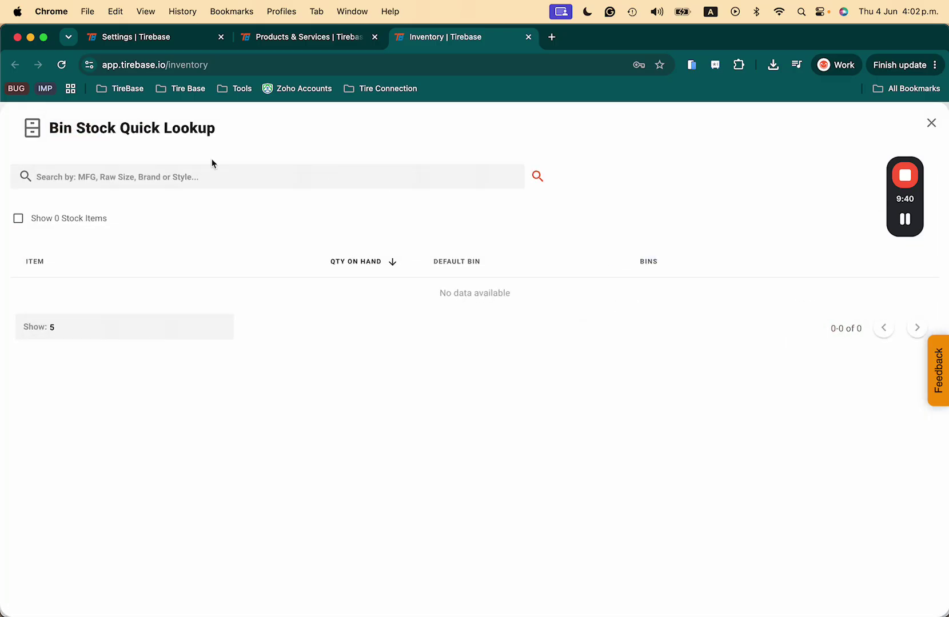
{"action": "type", "text": "AGS126"}
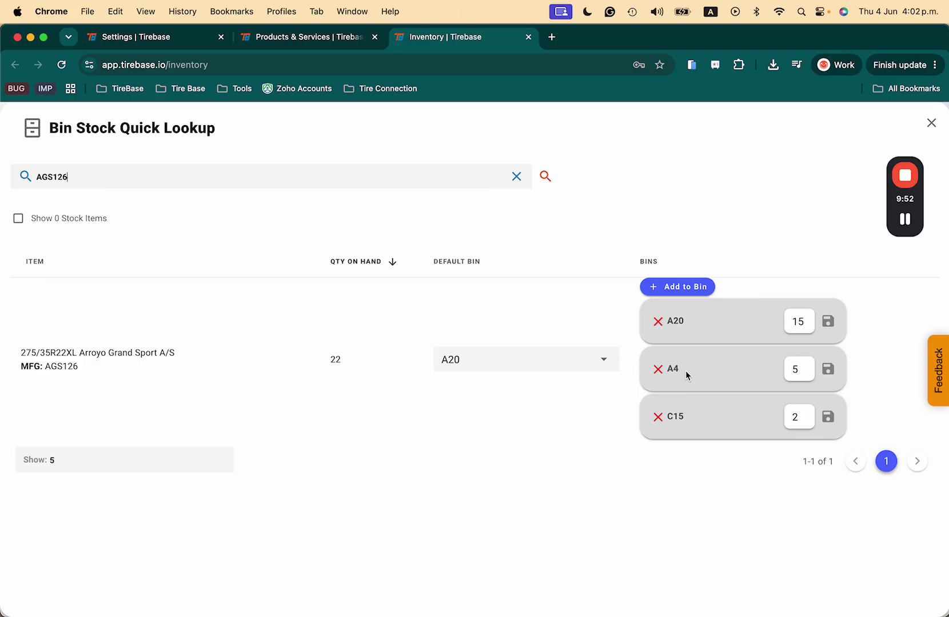
{"action": "left_click", "coordinate": [658, 371]}
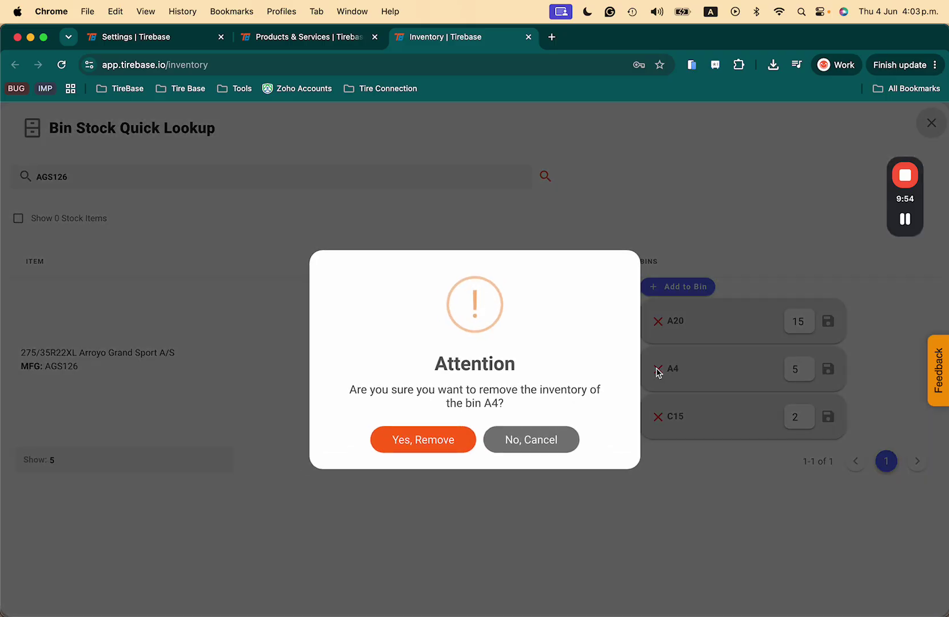
{"action": "left_click", "coordinate": [420, 441]}
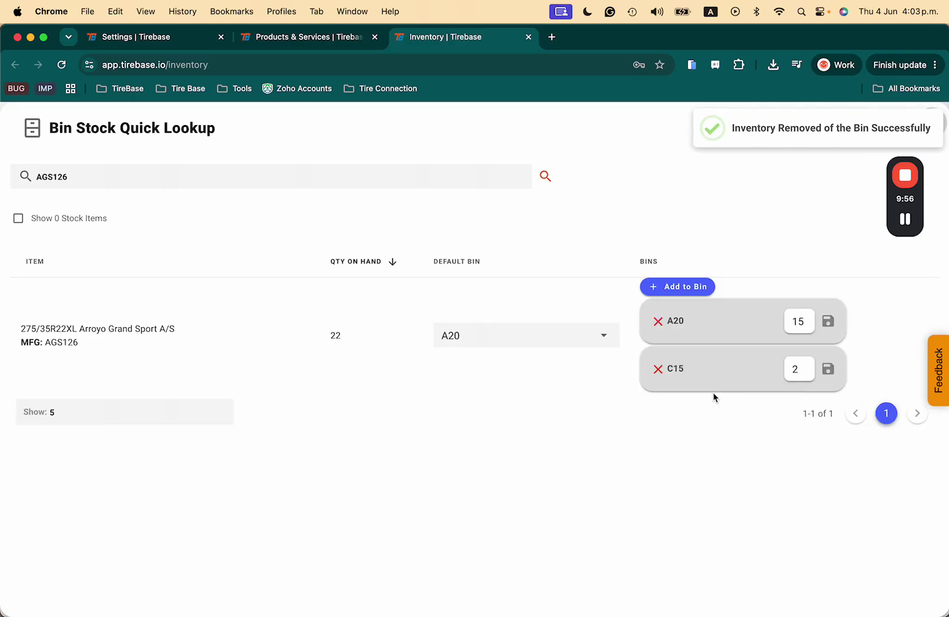
Step: Recheck the AGS126 stock breakdown by bin in Products & Services, and return to Inventory to close the Bin Stock Quick Lookup
{"action": "left_click", "coordinate": [292, 39]}
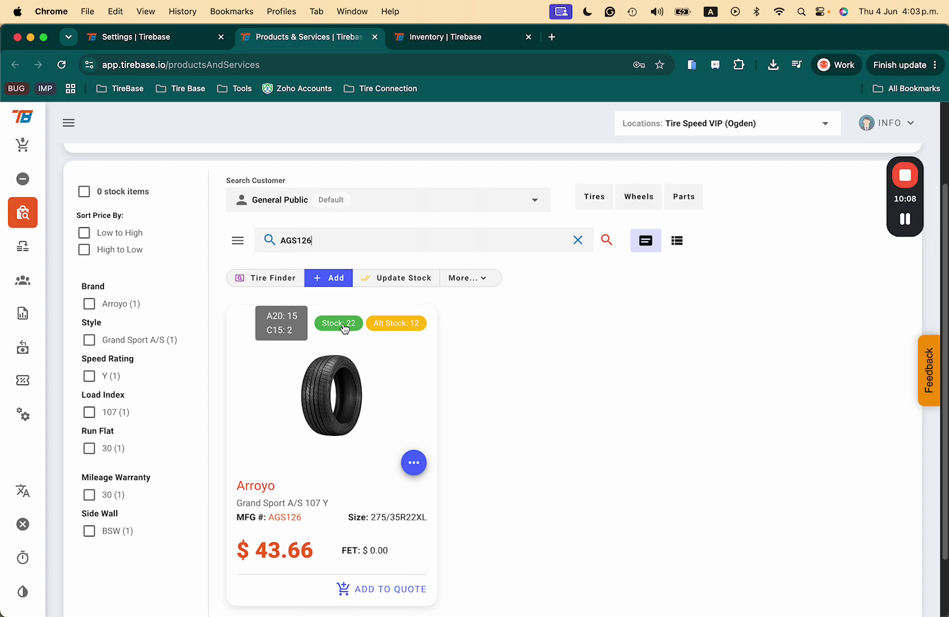
{"action": "left_click", "coordinate": [431, 44]}
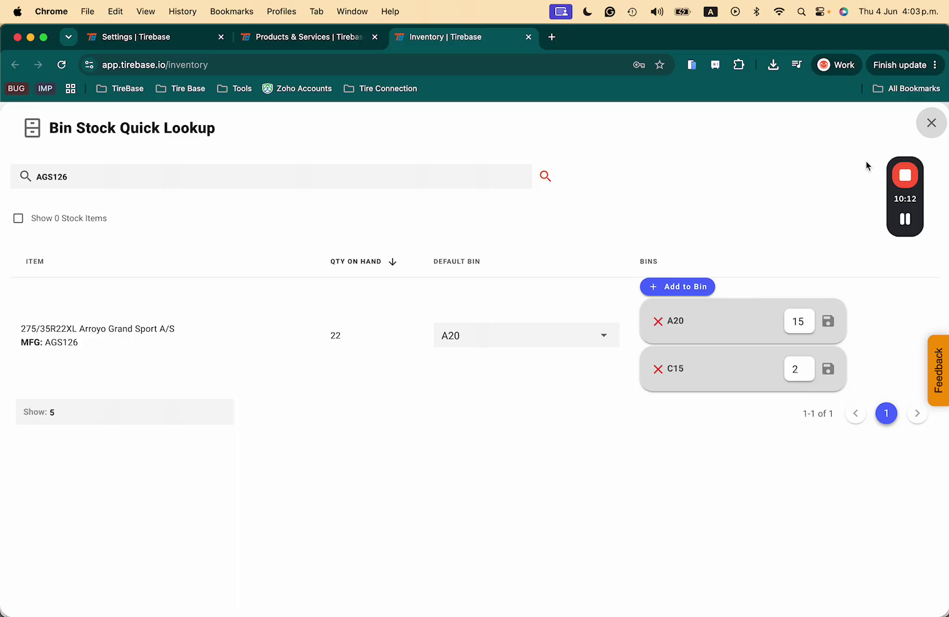
{"action": "left_click", "coordinate": [930, 123]}
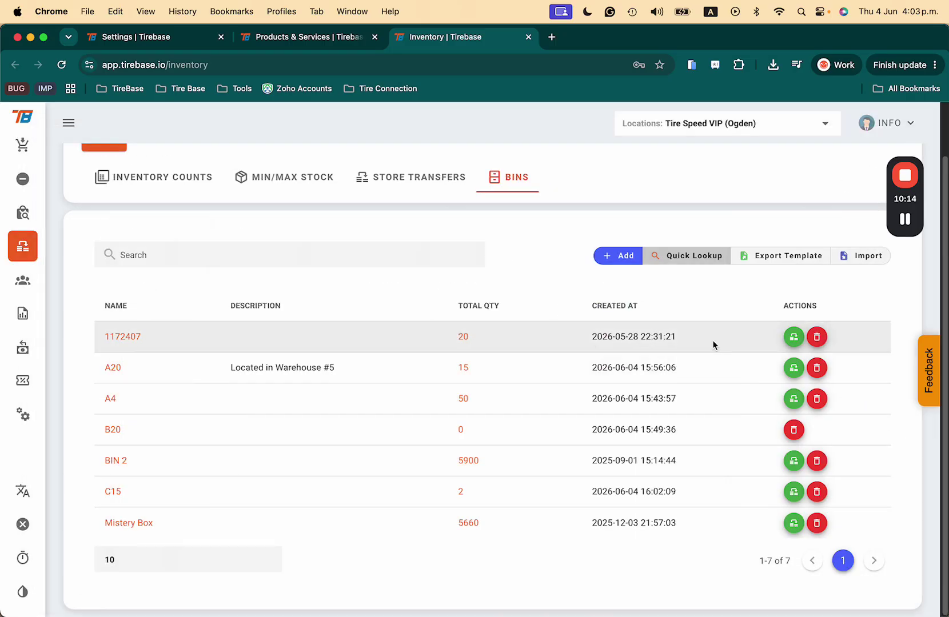